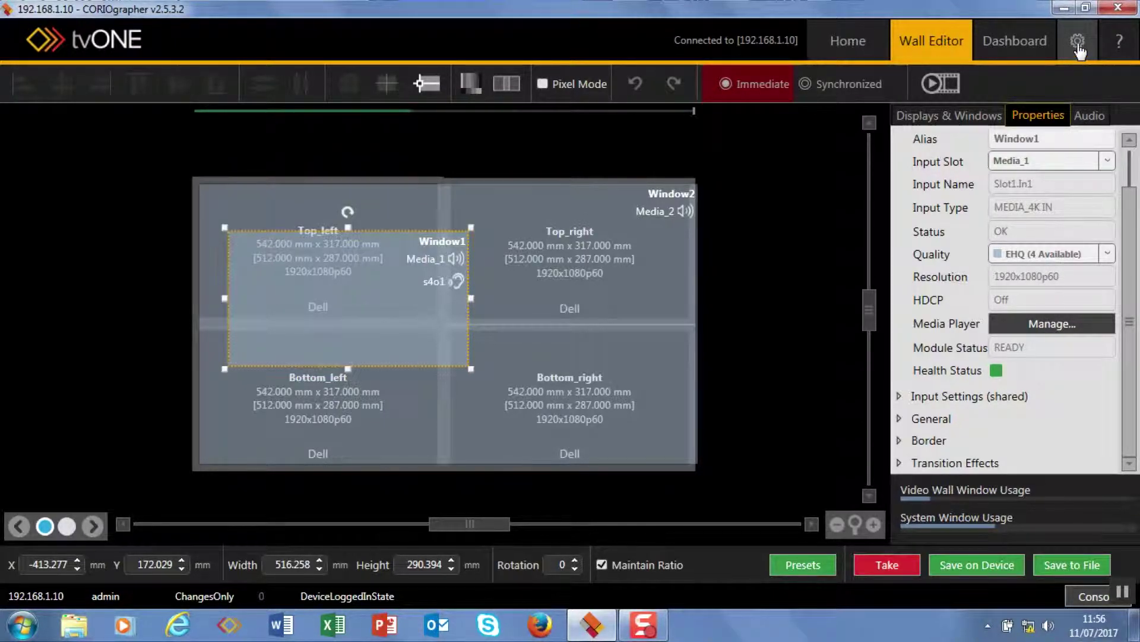
Open the Media_1 media player manager from the device's media input slot settings.
left_click(1079, 50)
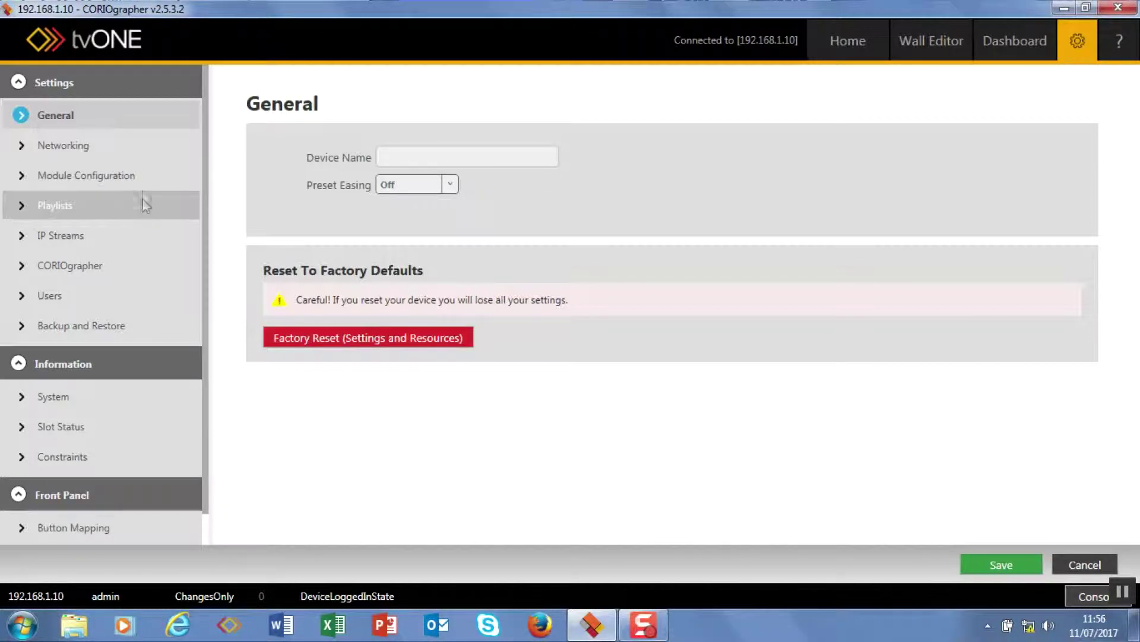
left_click(134, 177)
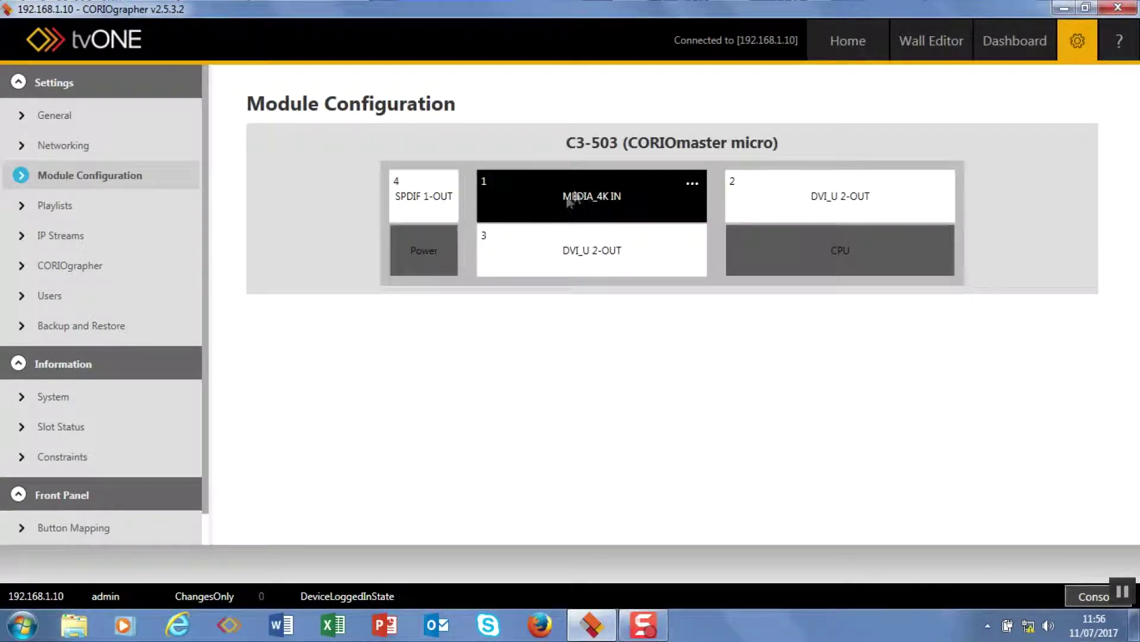
left_click(692, 184)
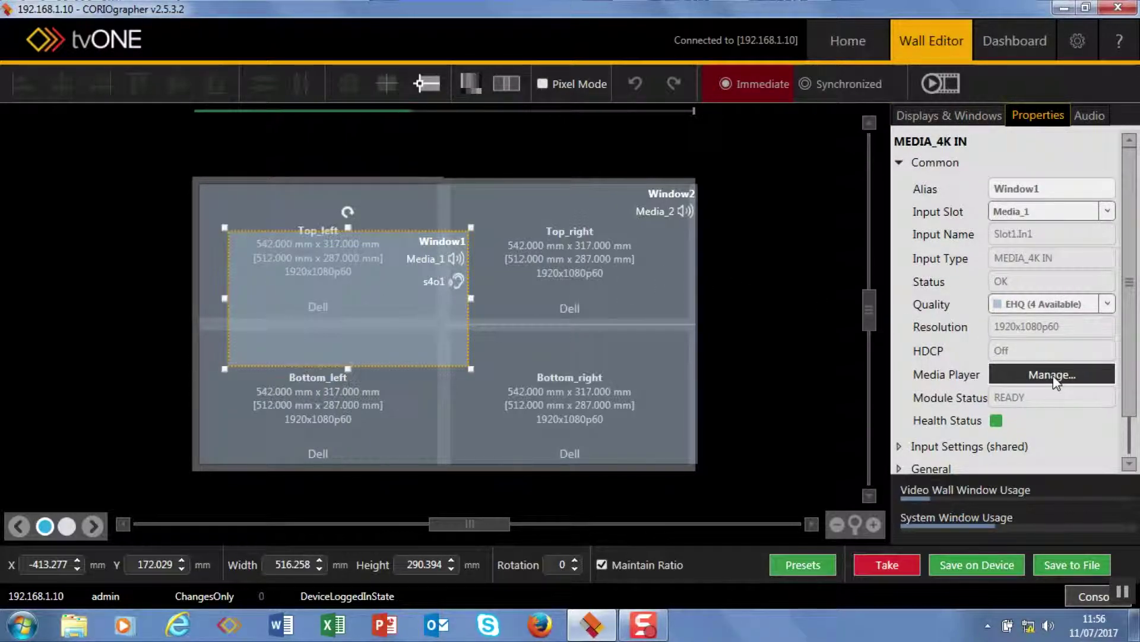
left_click(1052, 375)
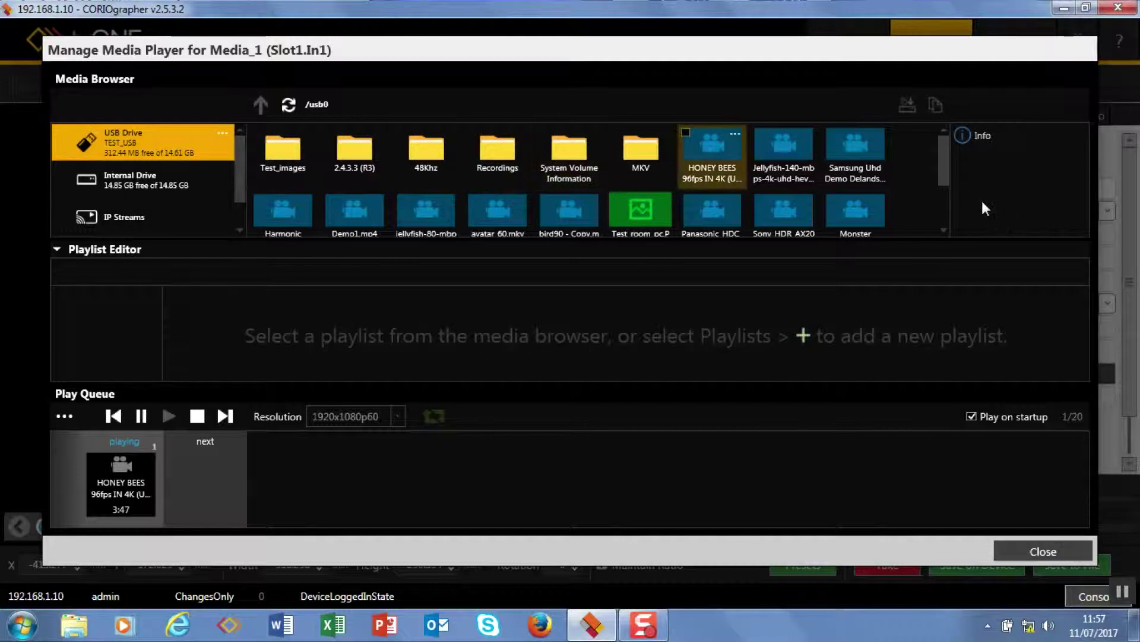
Open the options for the HONEY BEES clip on the USB drive.
mouse_move(624, 202)
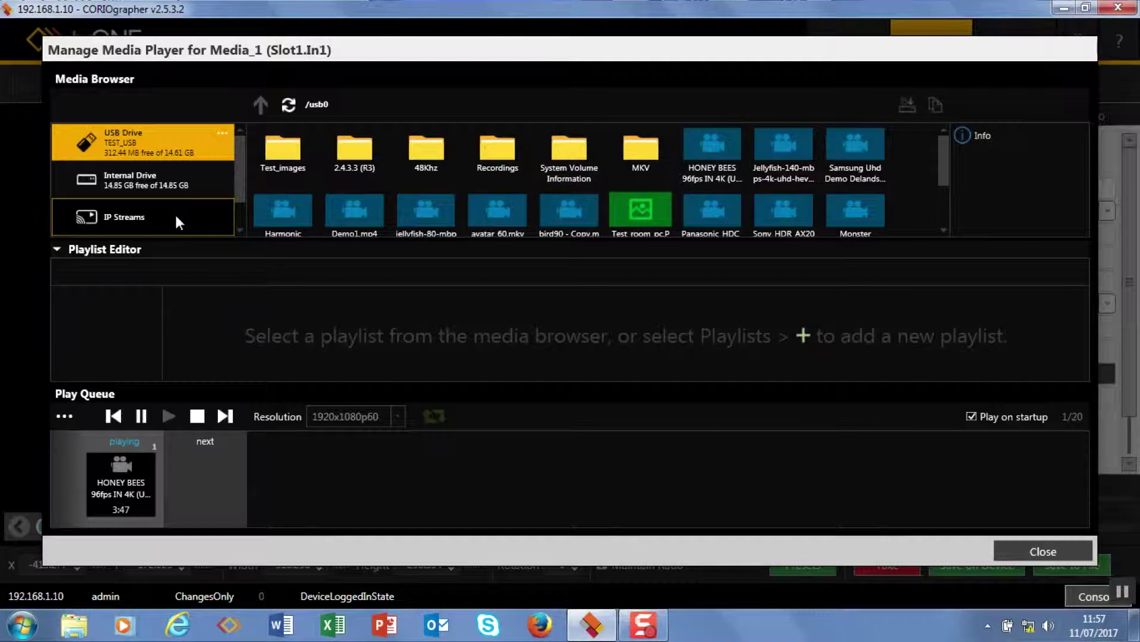
mouse_move(168, 183)
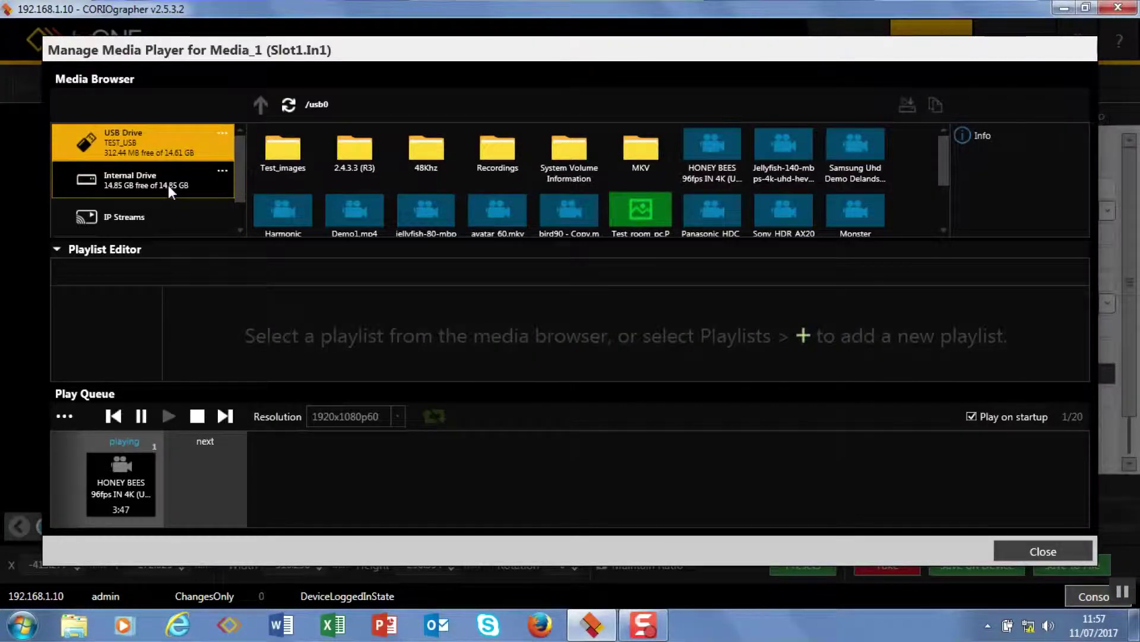
mouse_move(738, 134)
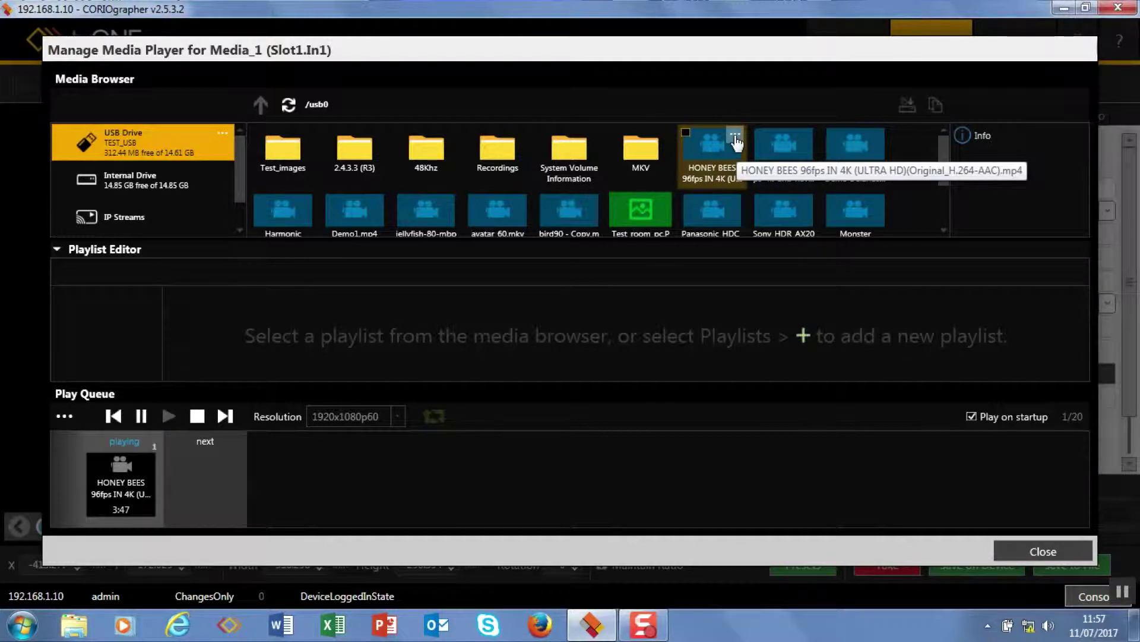
left_click(735, 134)
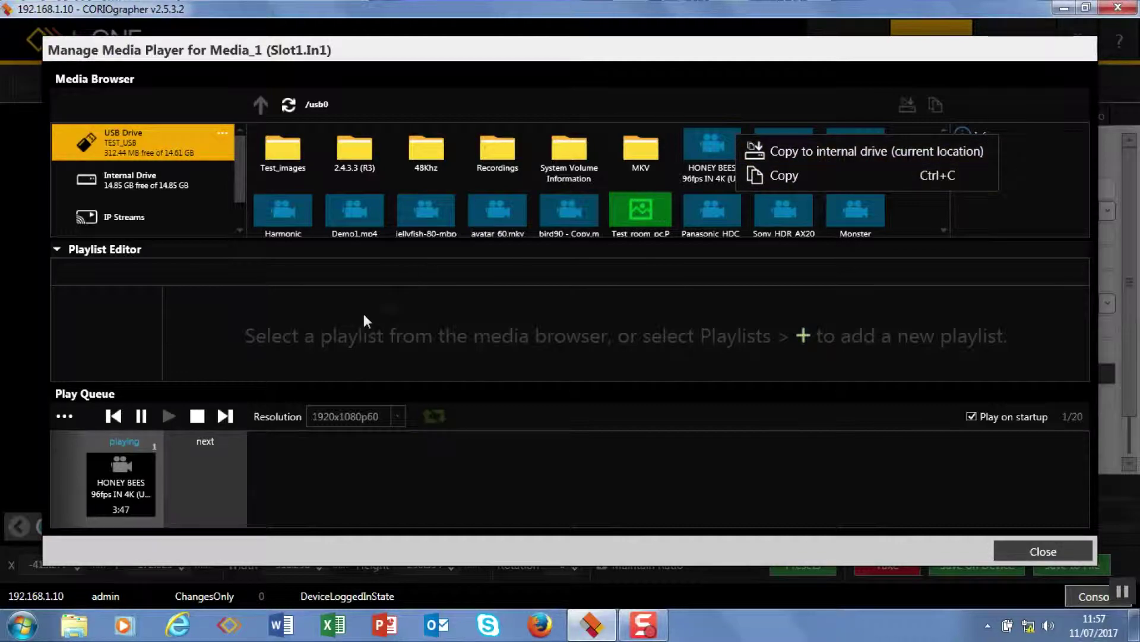
Browse the IP Streams and Internal Drive sources, ending on the empty saved Playlists.
left_click(198, 215)
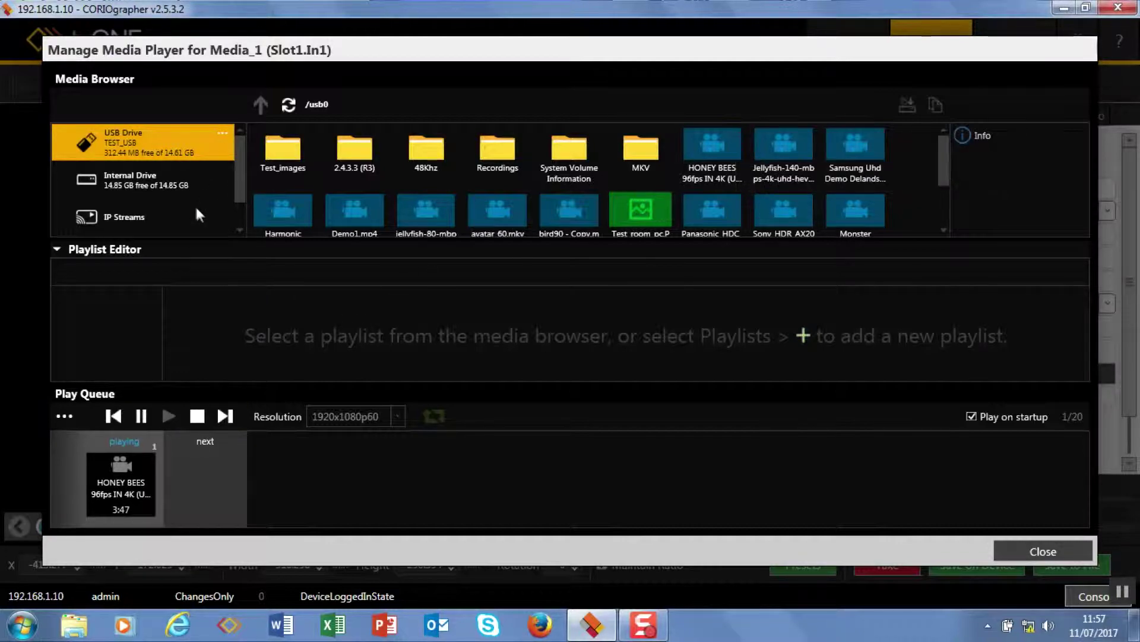
left_click(135, 177)
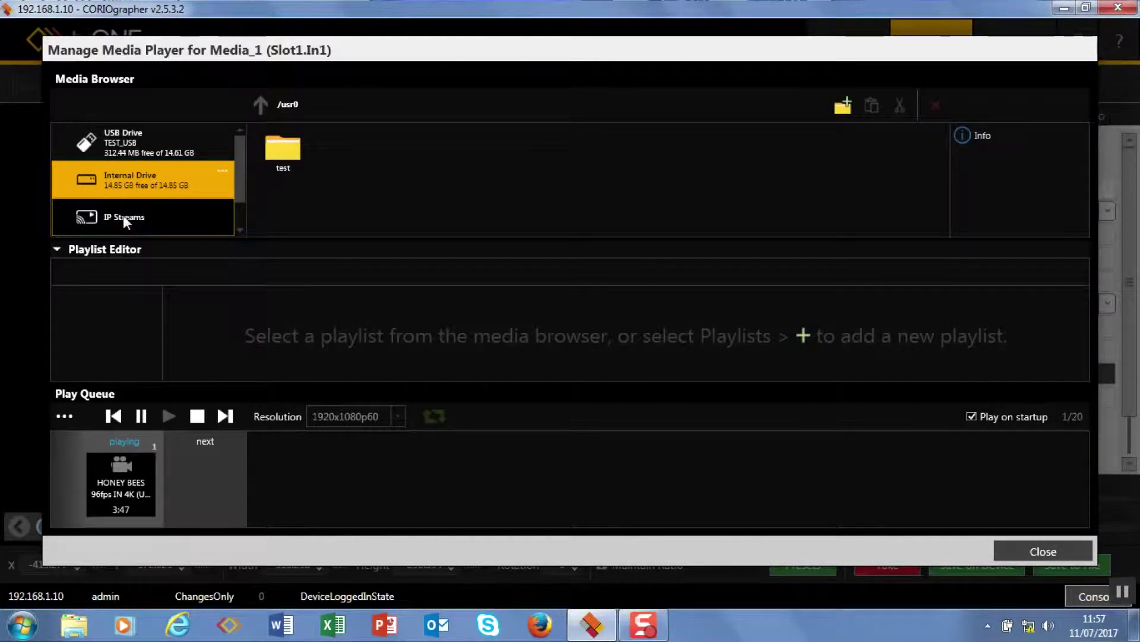
left_click(125, 217)
left_click_drag(237, 165, 237, 187)
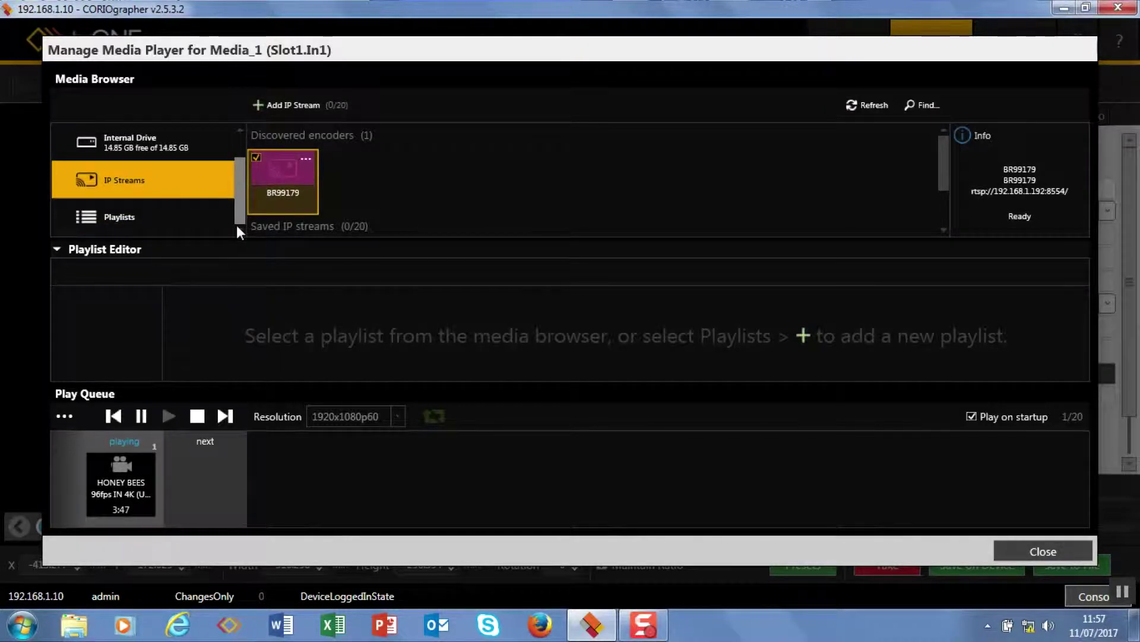
left_click(154, 224)
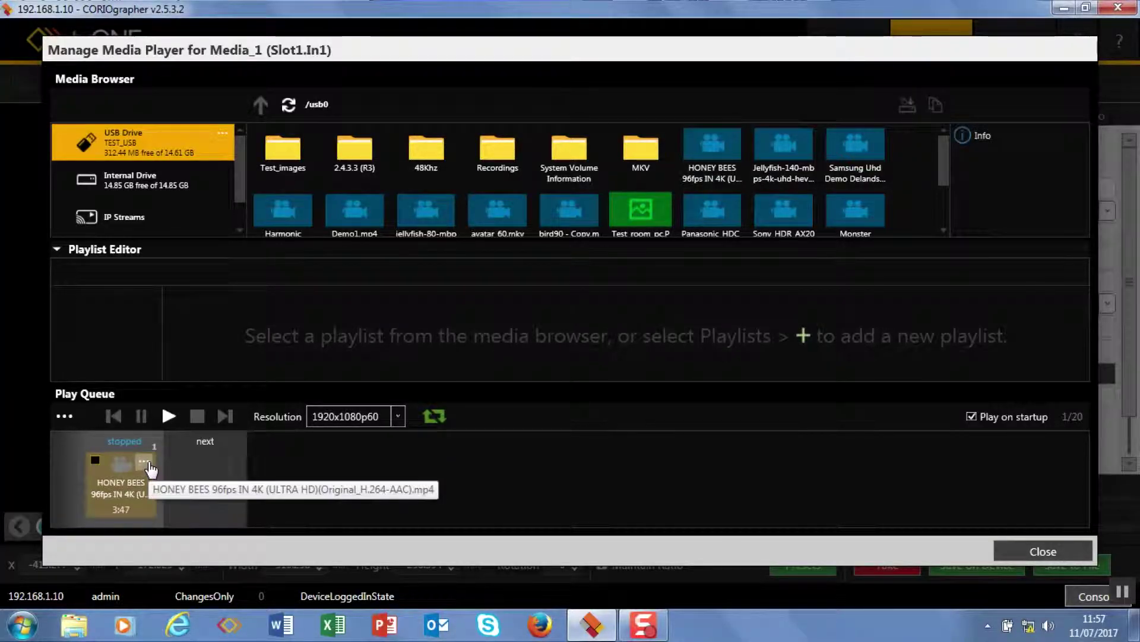
Enable repeat on the Media_1 play queue.
left_click(439, 418)
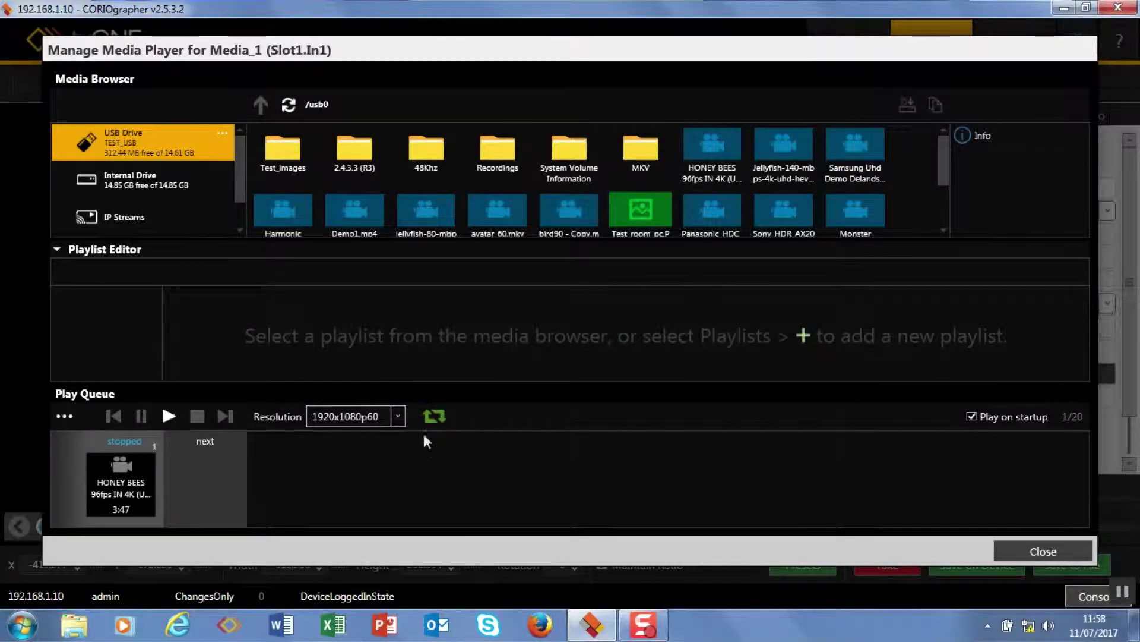
left_click(399, 417)
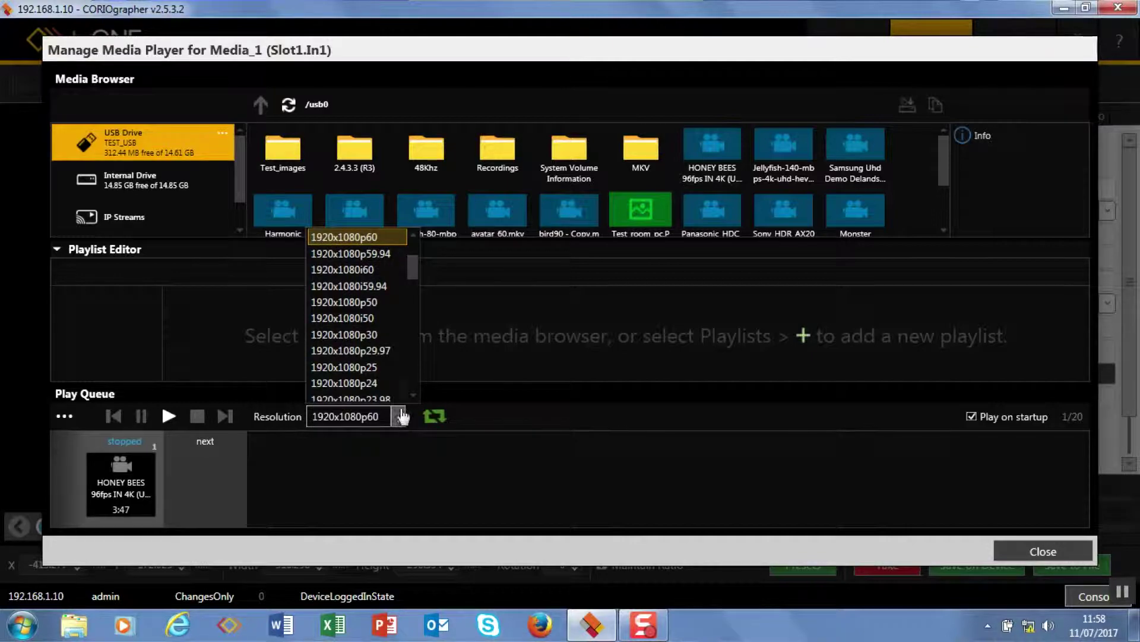
scroll(411, 280, "down", 1)
scroll(420, 357, "down", 1)
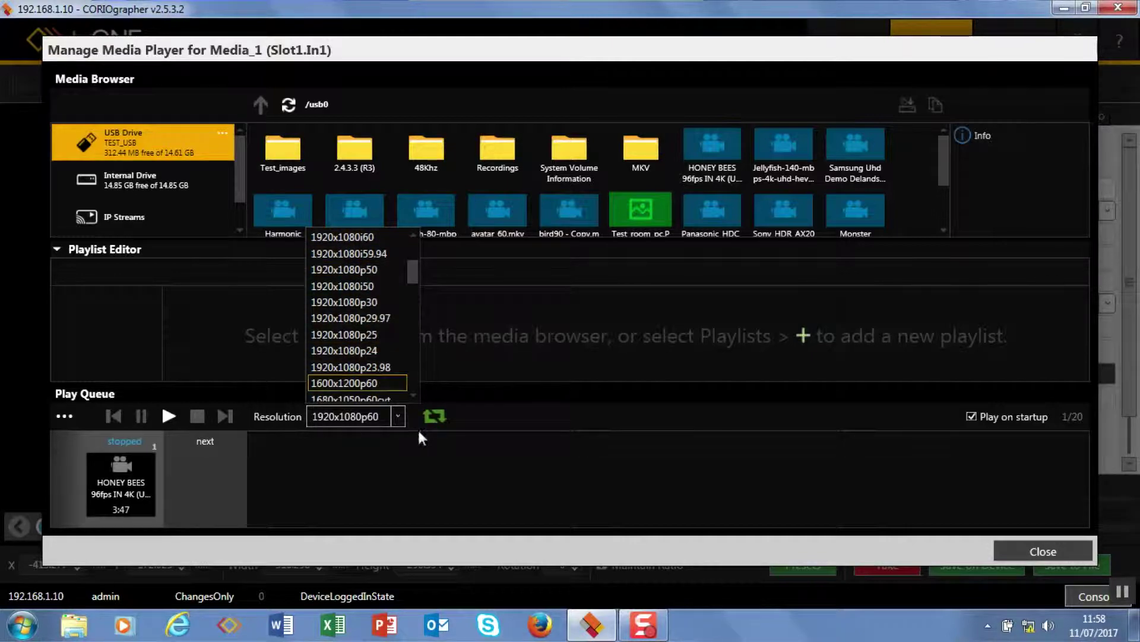
left_click(342, 419)
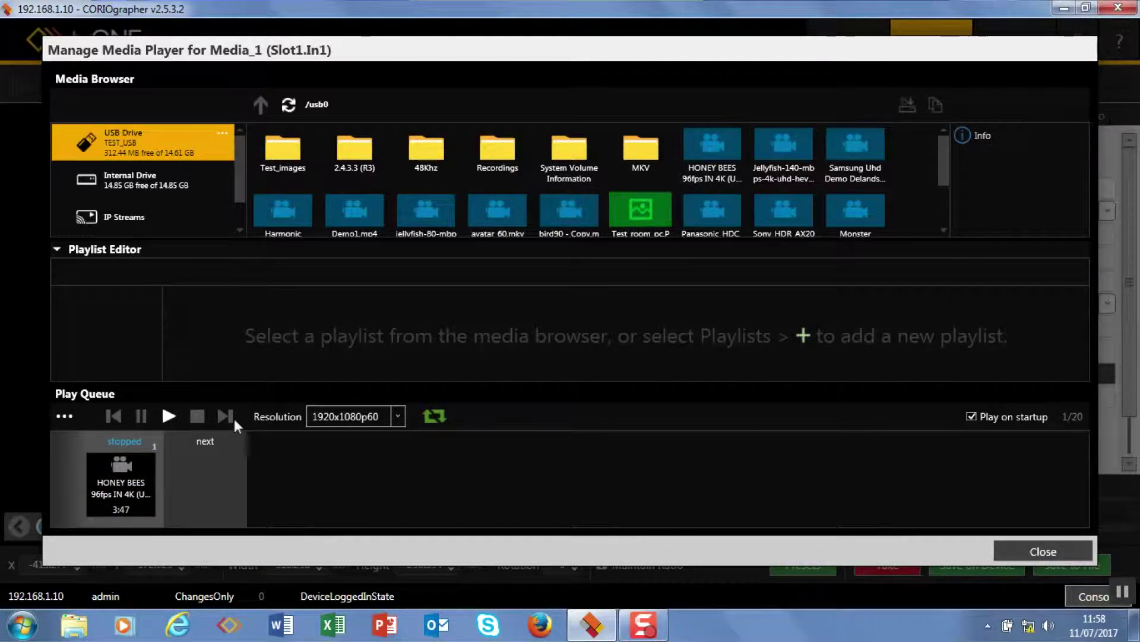
left_click(439, 417)
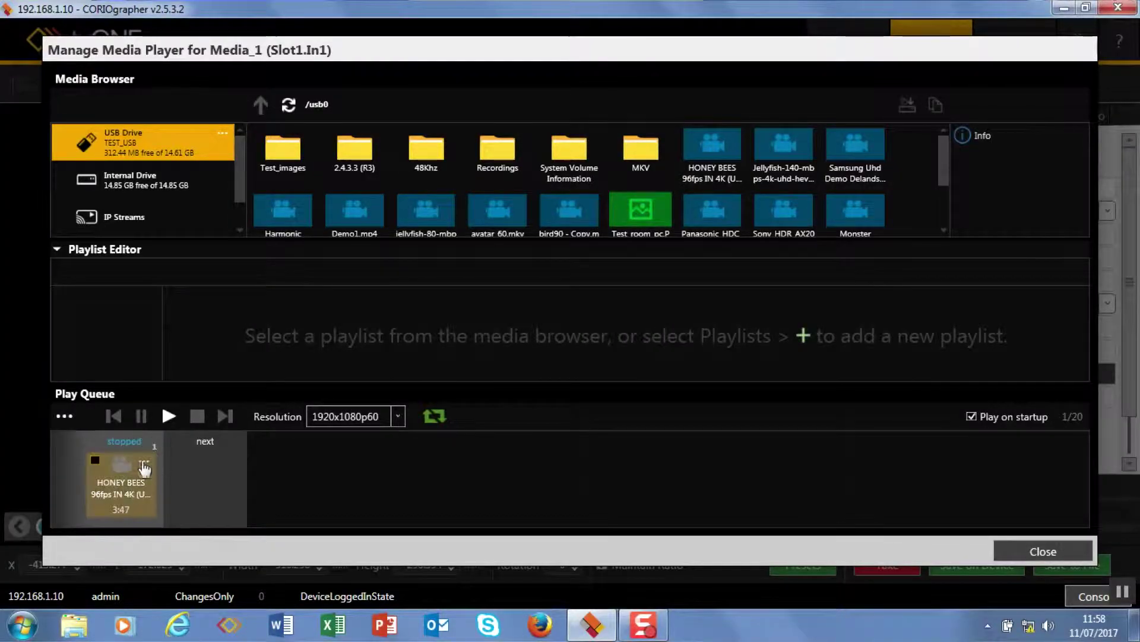
left_click(65, 417)
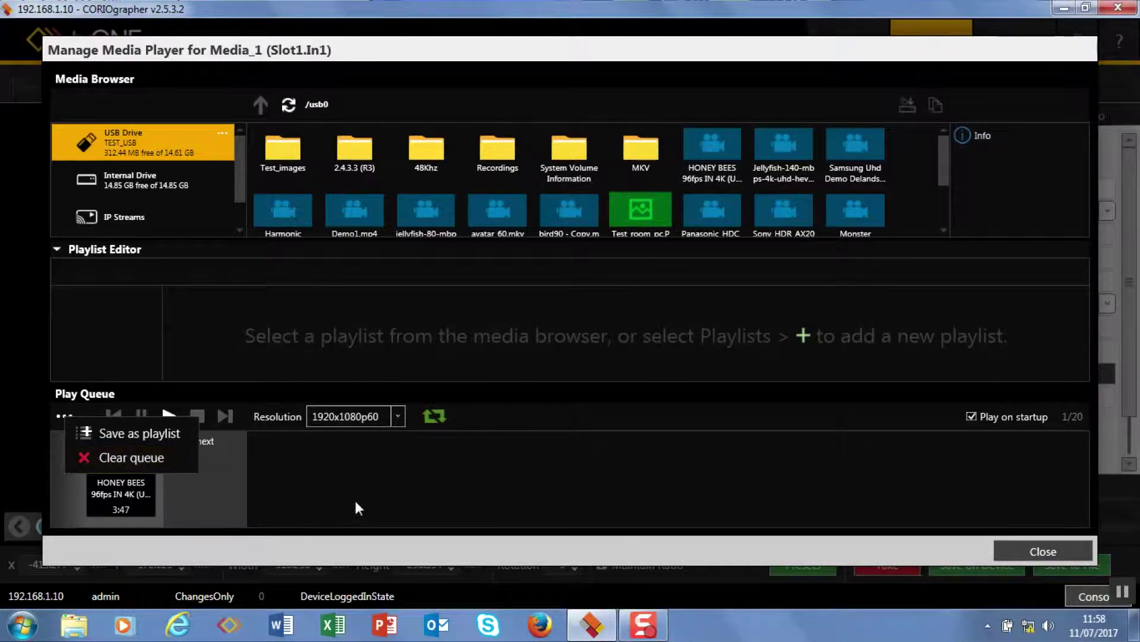
left_click(505, 501)
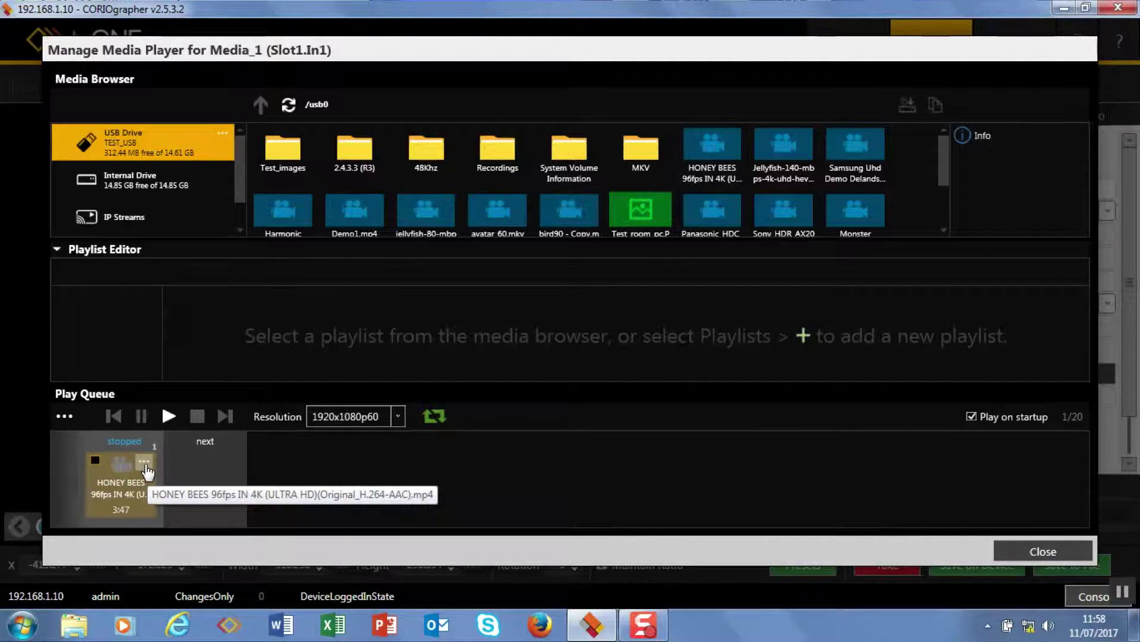
Set the HONEY BEES queue item's duration to 10 seconds.
left_click(145, 462)
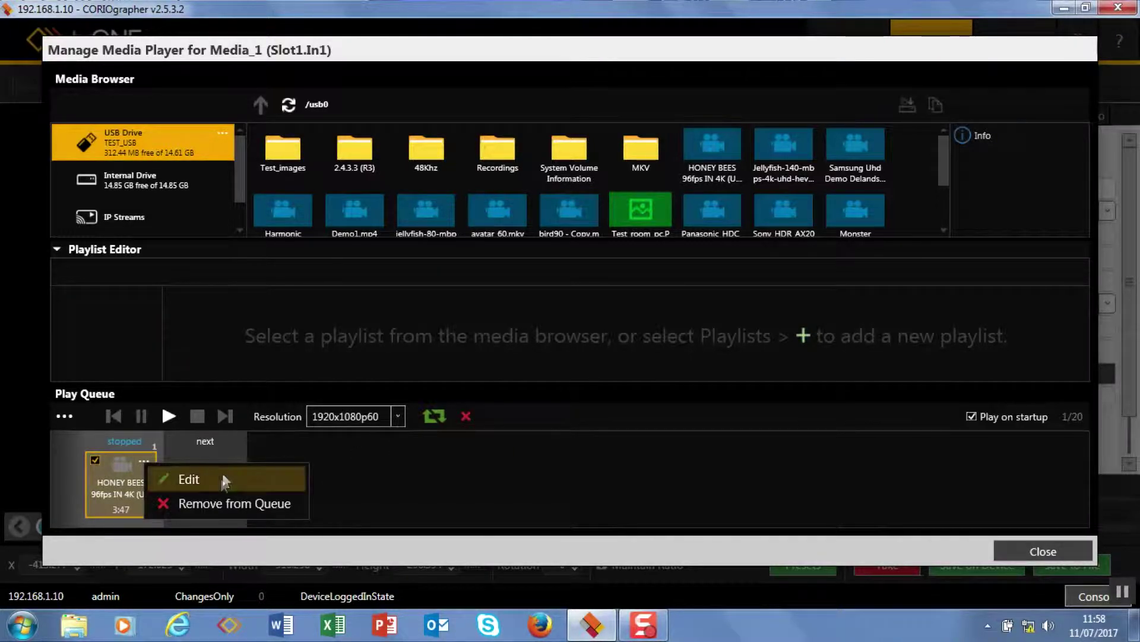
left_click(216, 480)
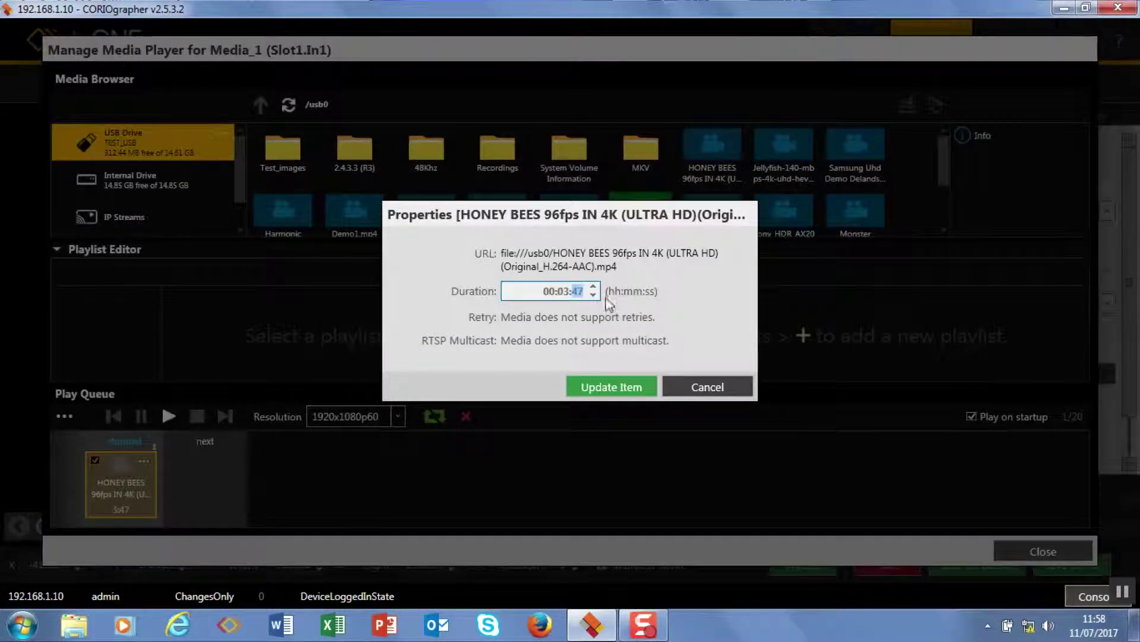
type("10")
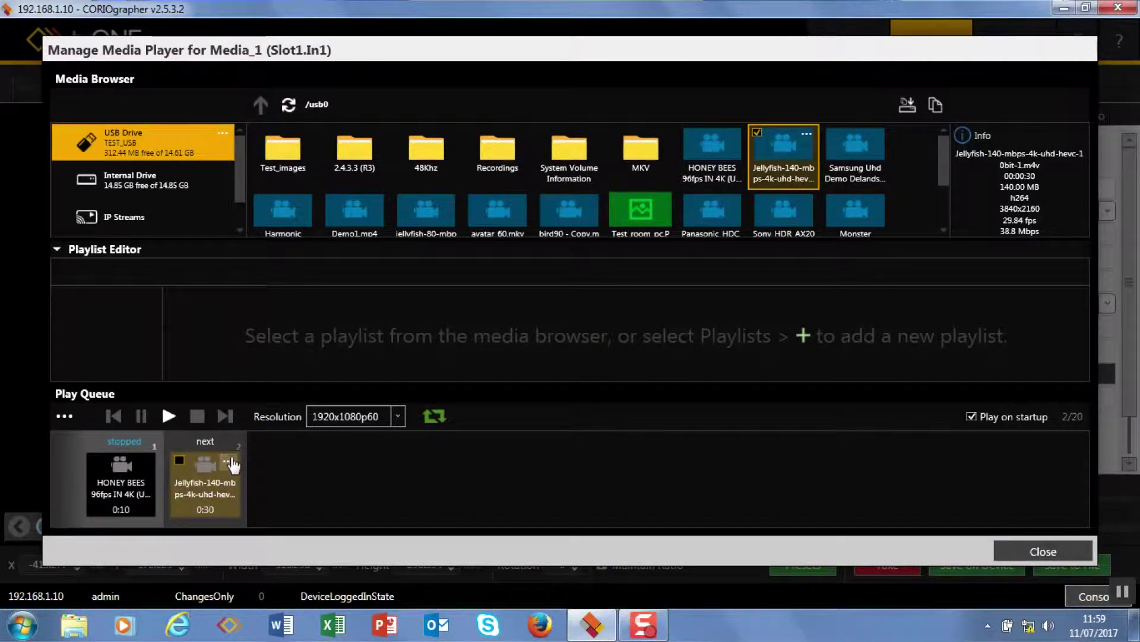
Change the Jellyfish queue item's duration to 10 seconds and confirm it.
left_click(228, 462)
left_click(295, 479)
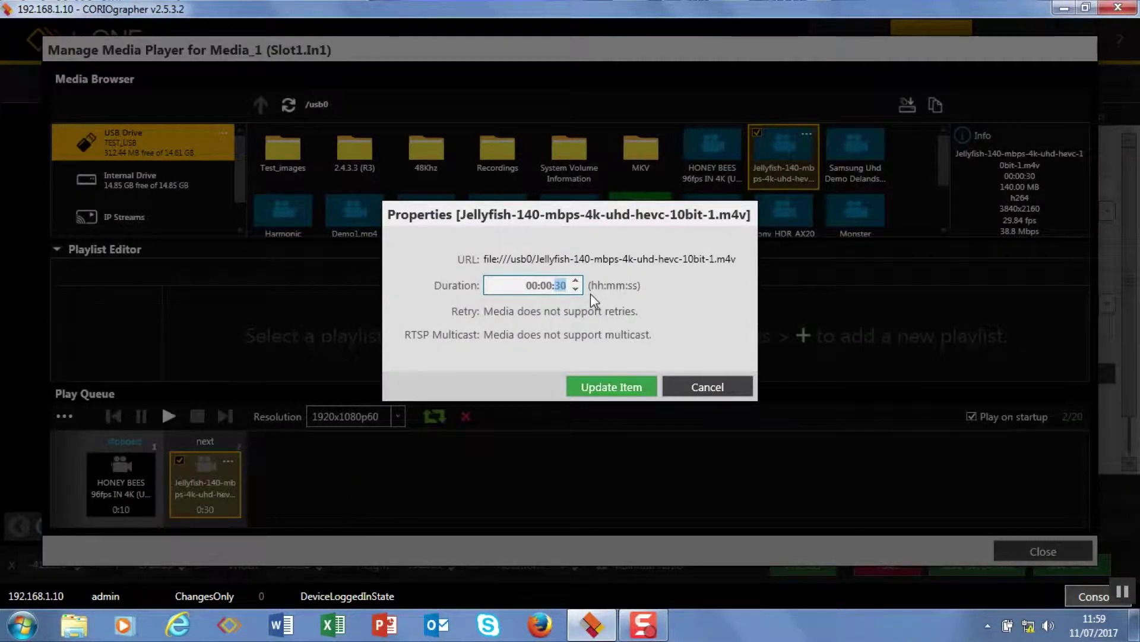
type("10")
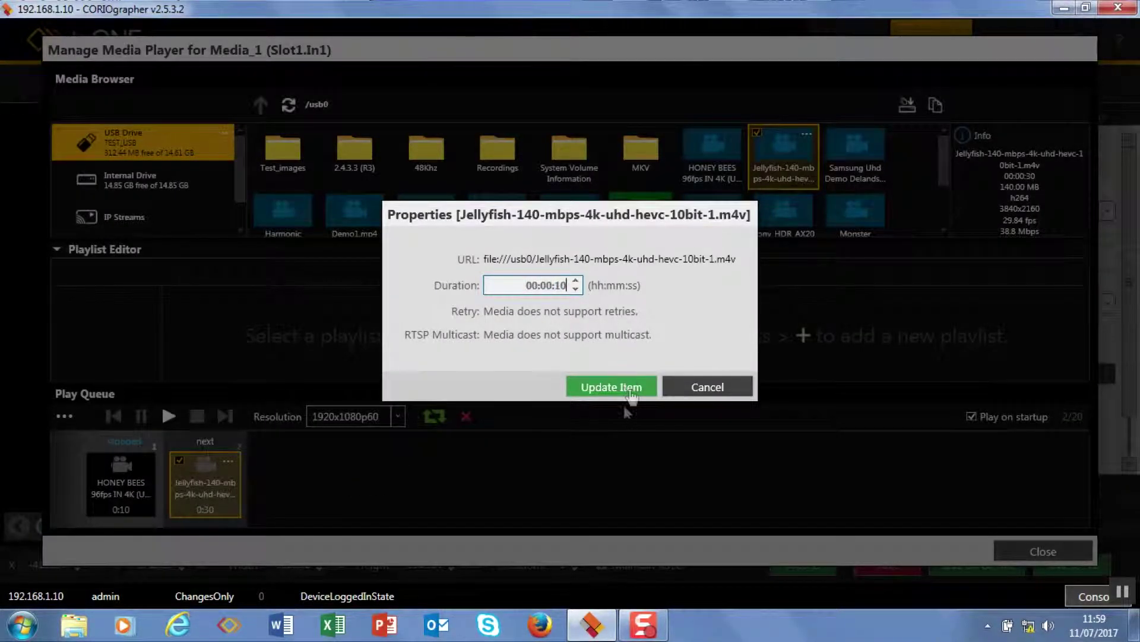
left_click(625, 387)
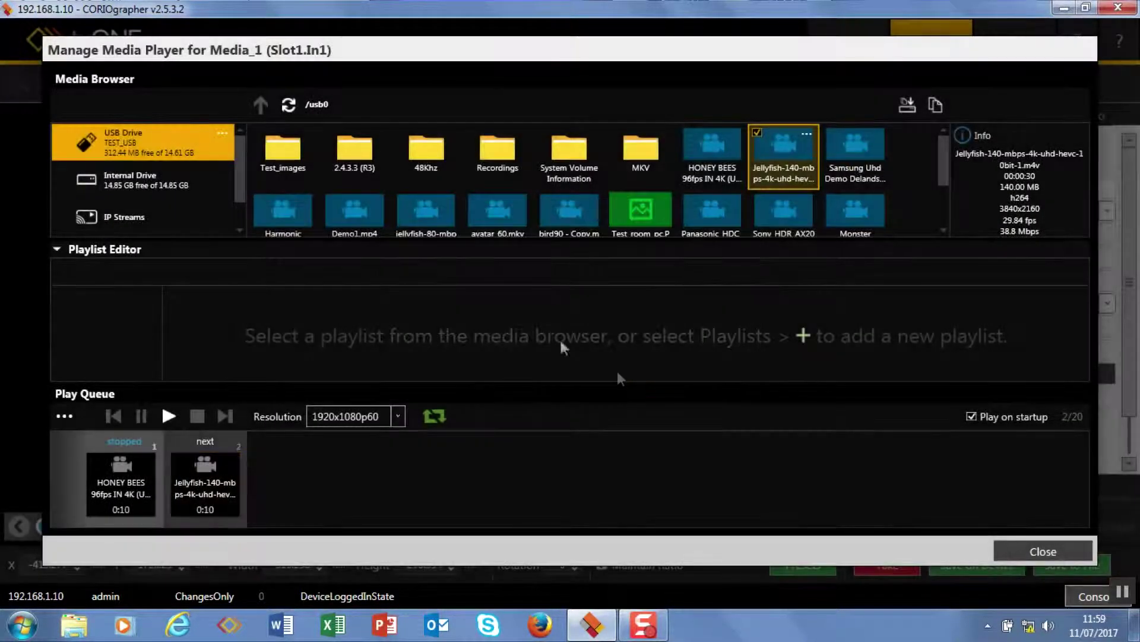
Open Test_images and place AVIP_Testcard_1920.png second in the play queue.
left_click(281, 155)
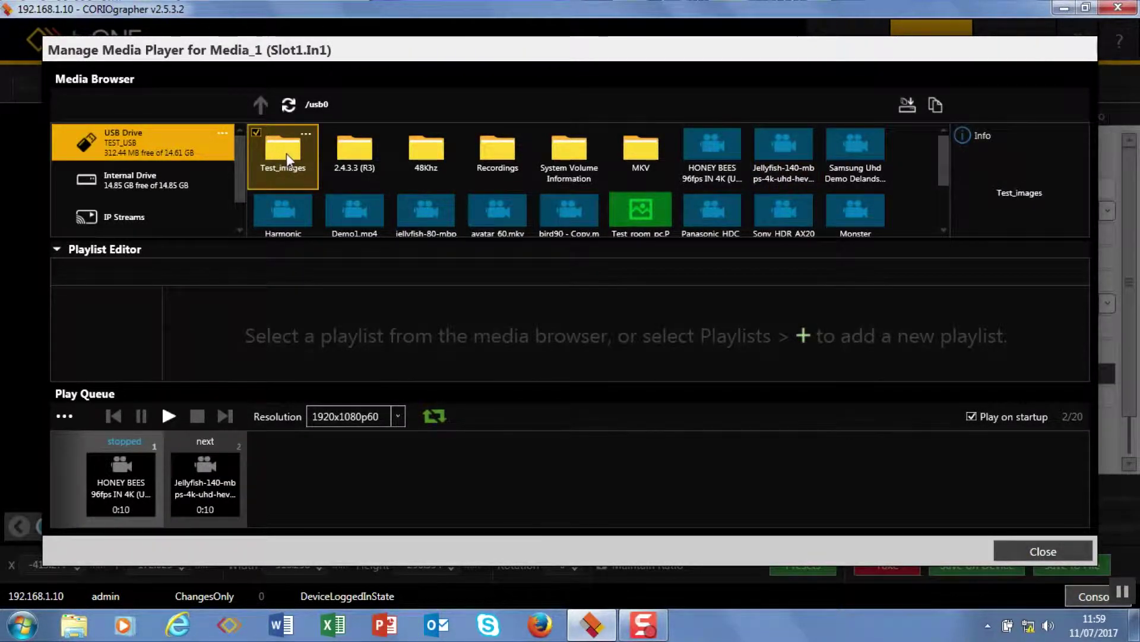
double_click(285, 153)
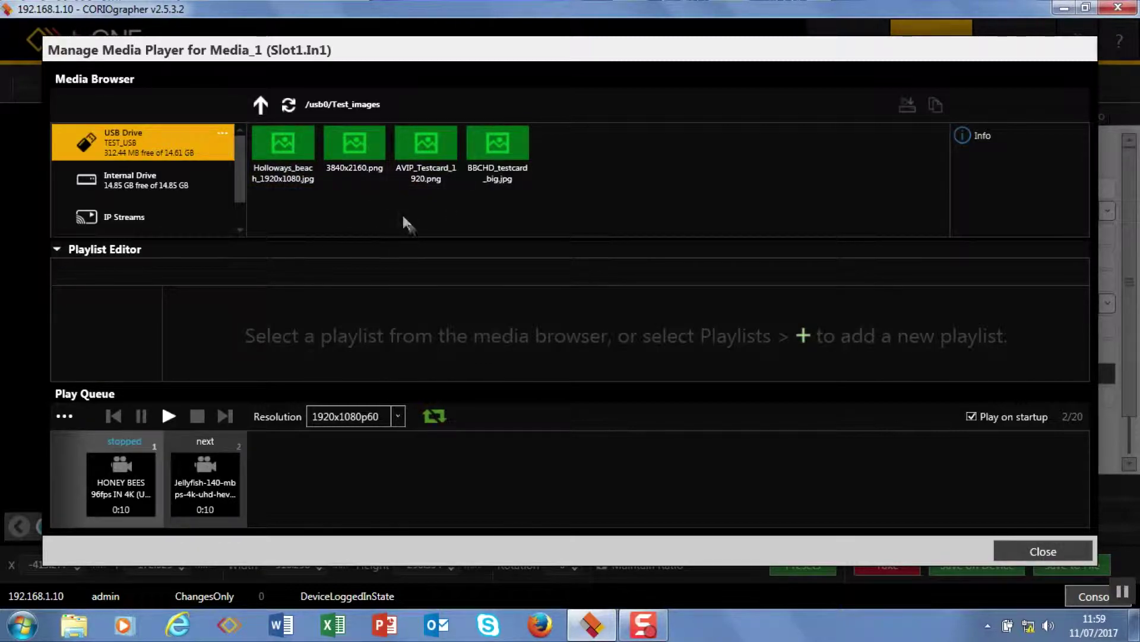
left_click_drag(426, 150, 314, 470)
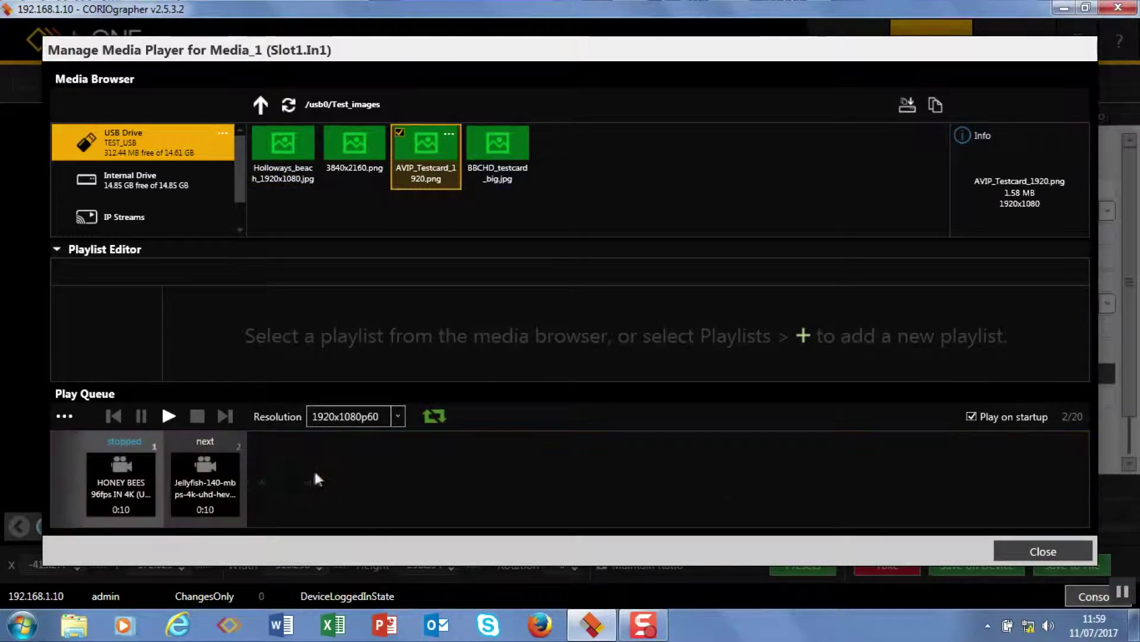
left_click_drag(159, 467, 182, 466)
Set the test card's duration to 00:00:05 and start the queue playing.
left_click(226, 473)
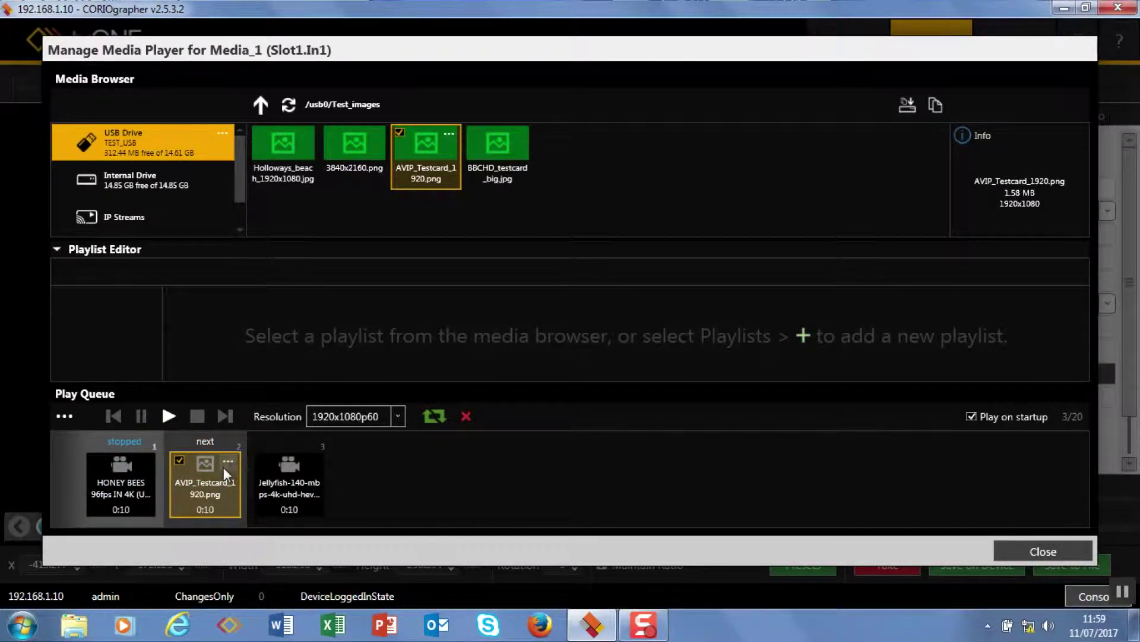
left_click(227, 464)
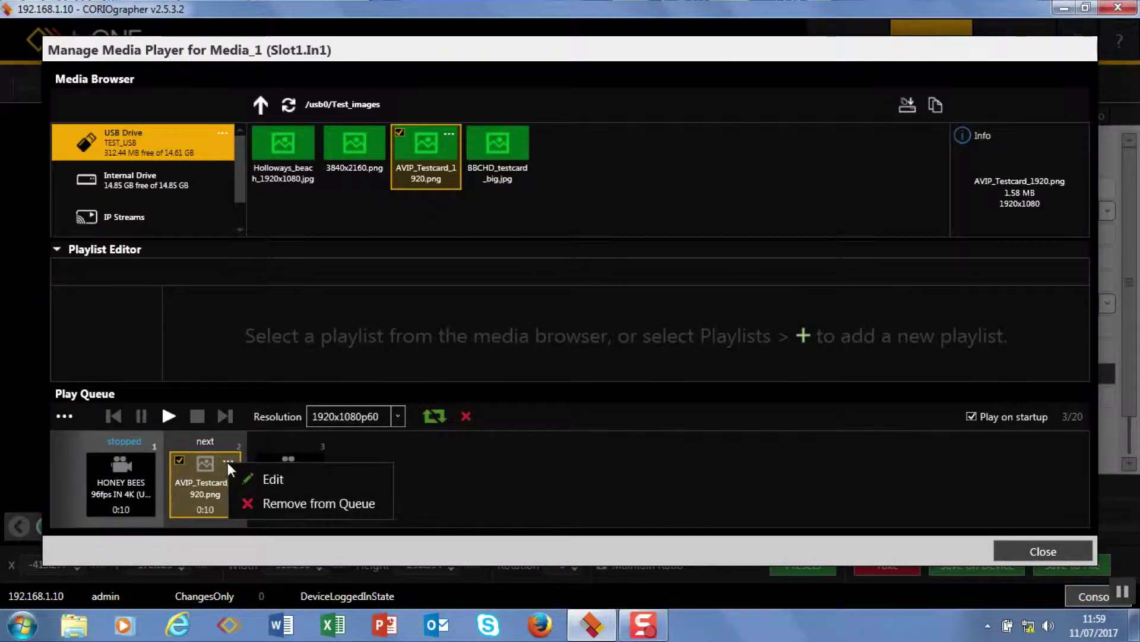
left_click(289, 478)
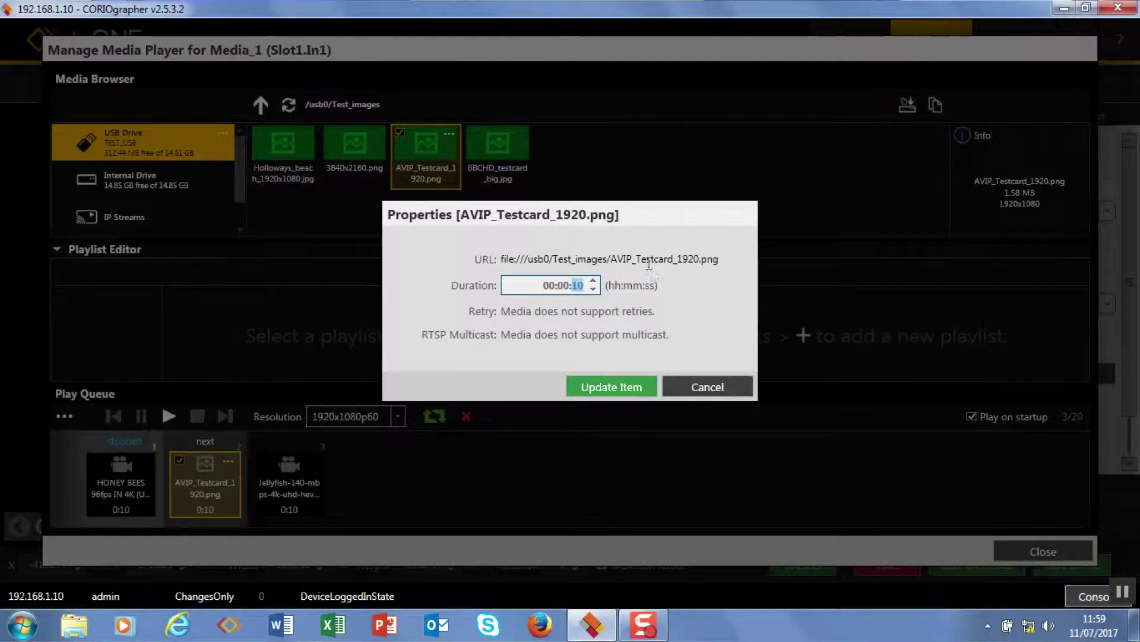
type("05")
left_click(611, 386)
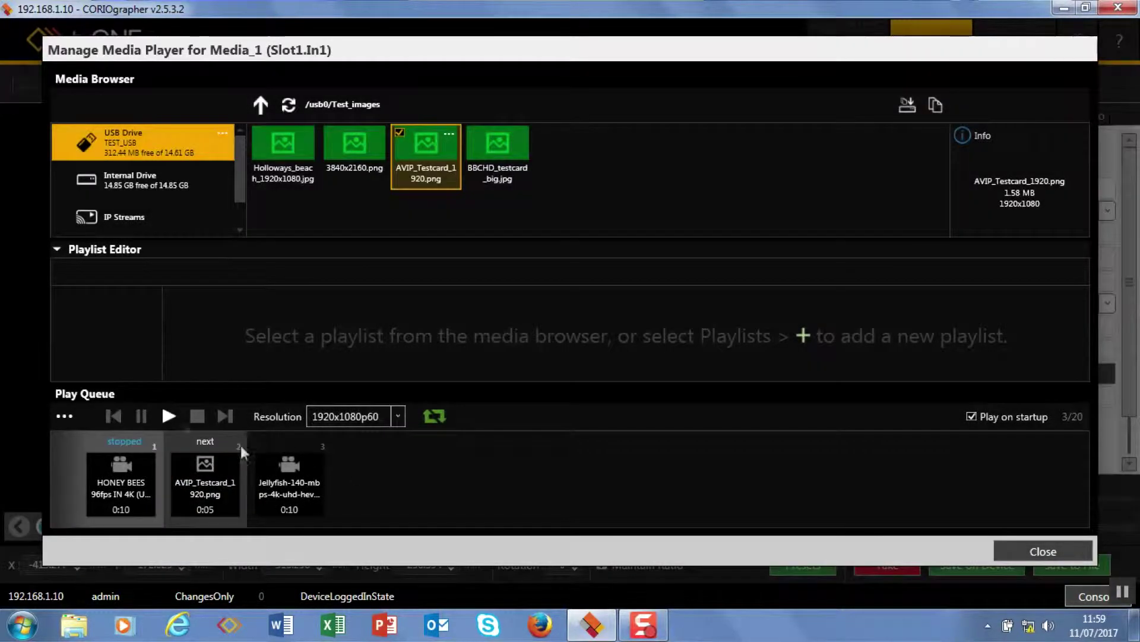
left_click(170, 417)
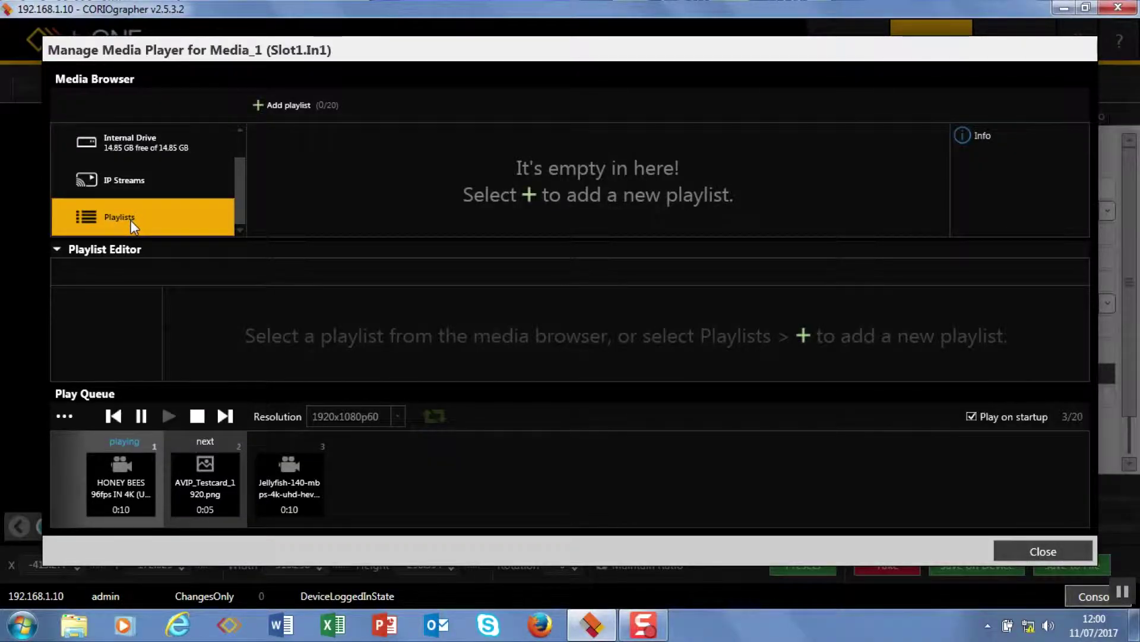
Create an empty 1920x1080p60 playlist named Media_1, then return to the USB Drive.
left_click(259, 107)
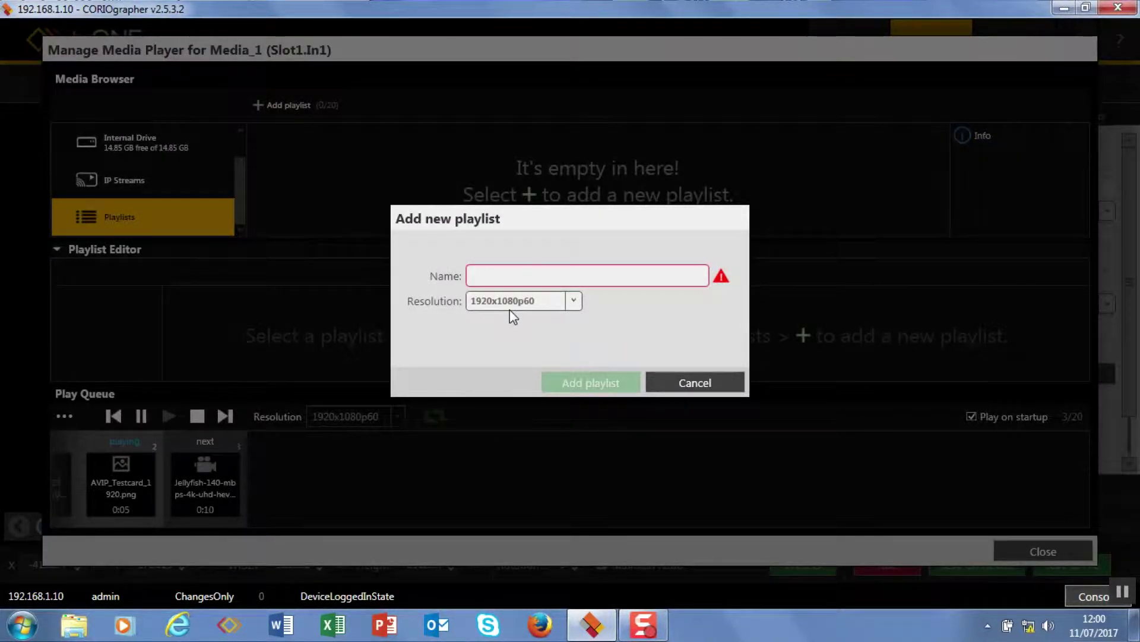
type("Media_1")
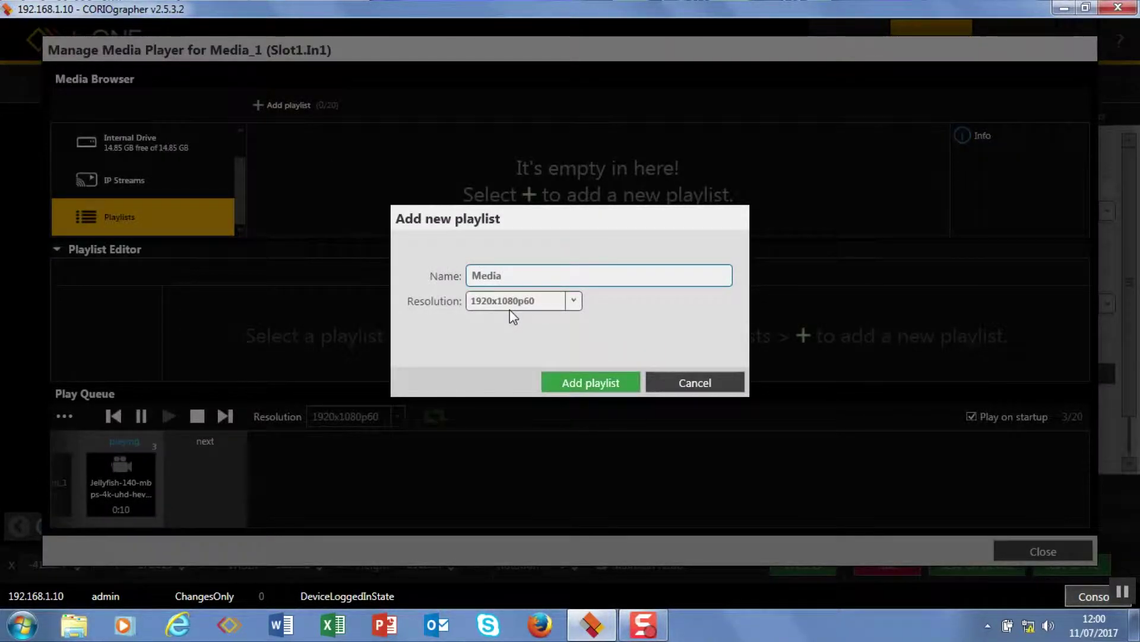
left_click(610, 378)
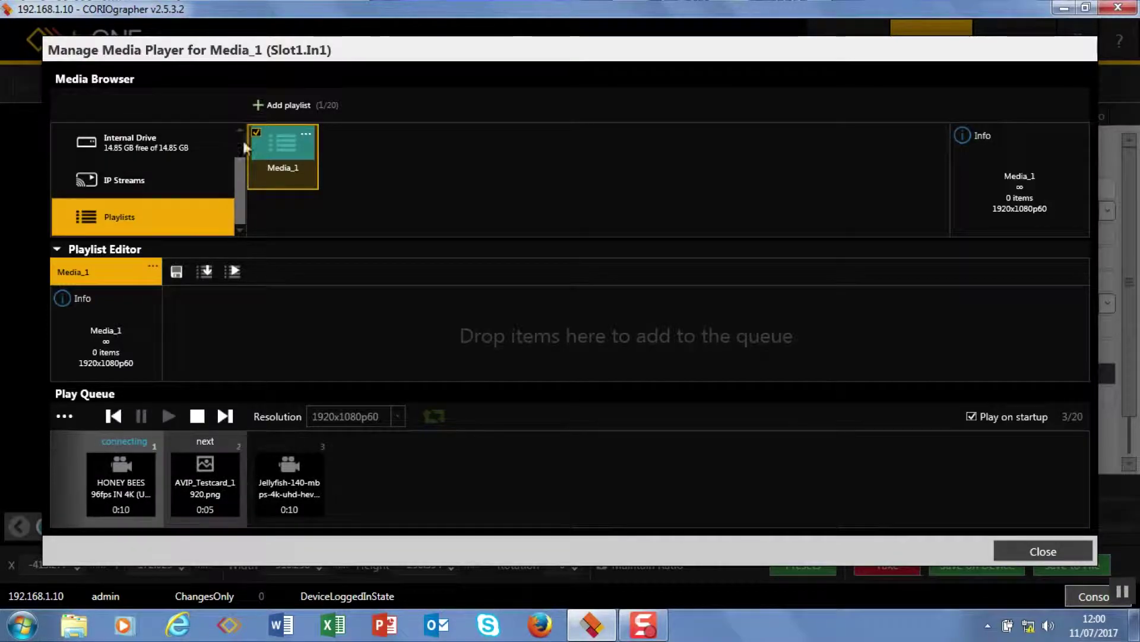
scroll(138, 143, "up", 2)
left_click(138, 138)
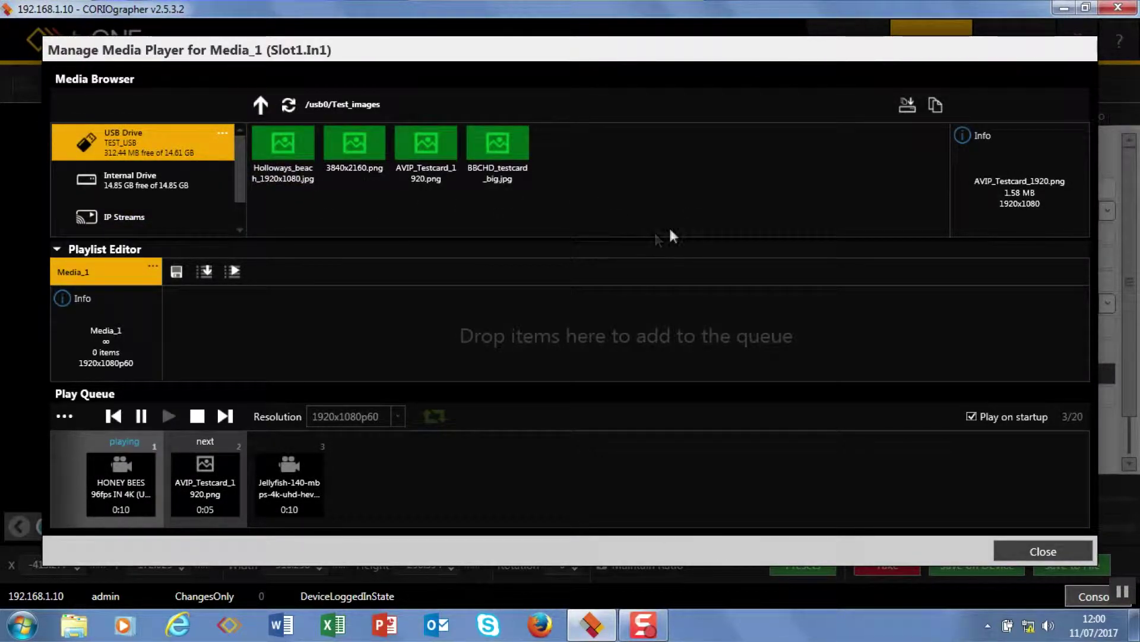
Add the HONEY BEES and Jellyfish-140-mbps clips from /usb0 to the Media_1 playlist.
left_click(264, 103)
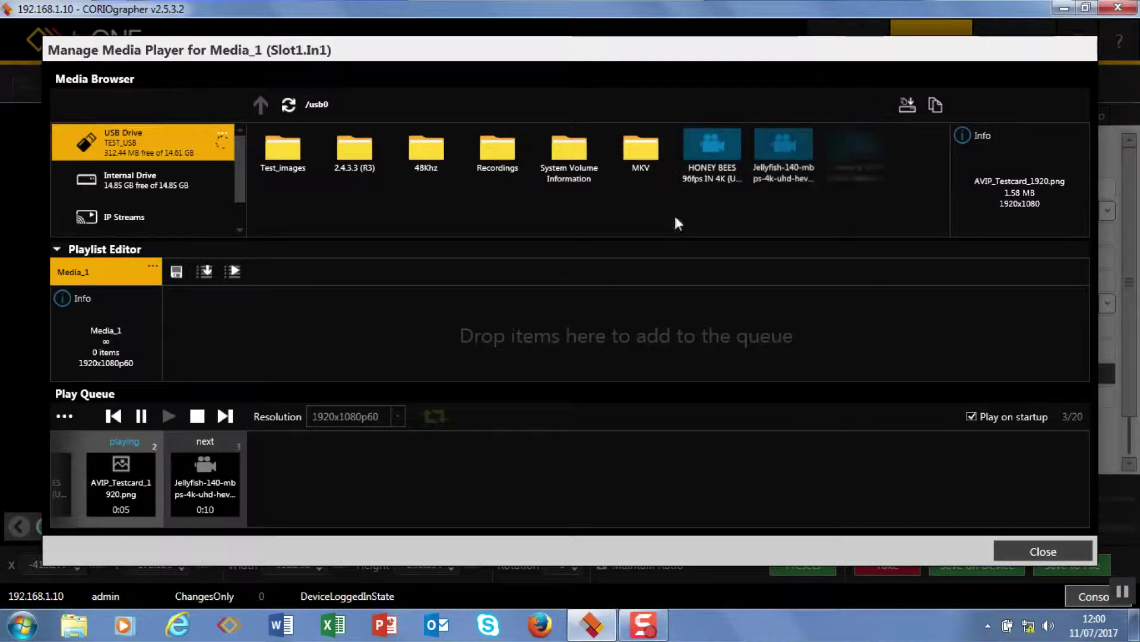
left_click_drag(712, 147, 261, 301)
left_click_drag(249, 347, 316, 313)
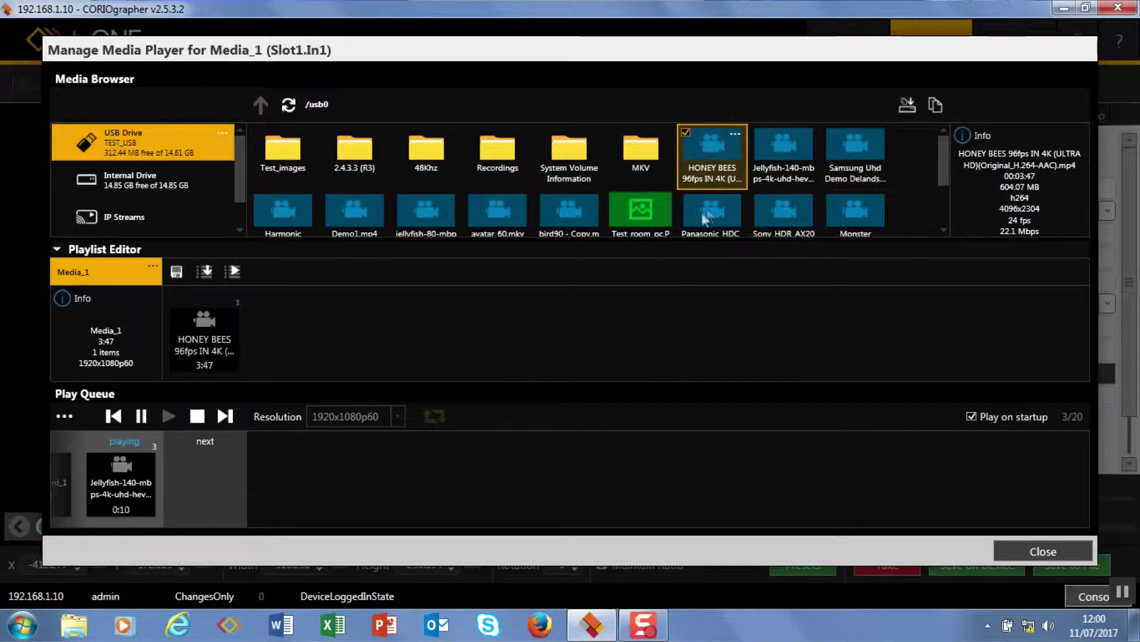
left_click_drag(784, 156, 441, 309)
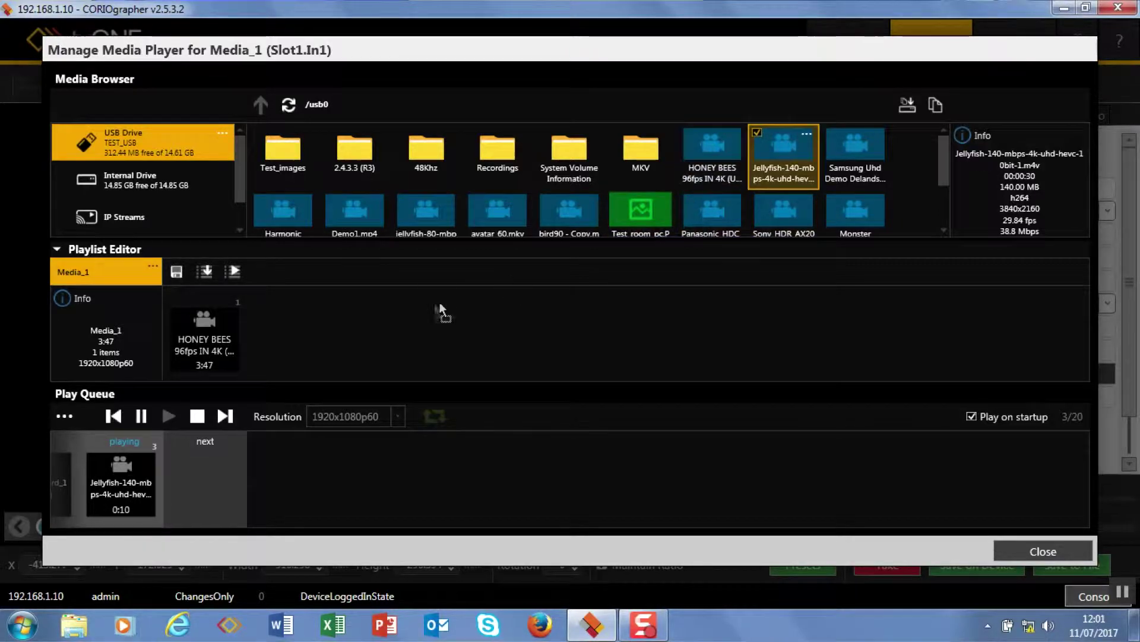
left_click_drag(278, 338, 247, 333)
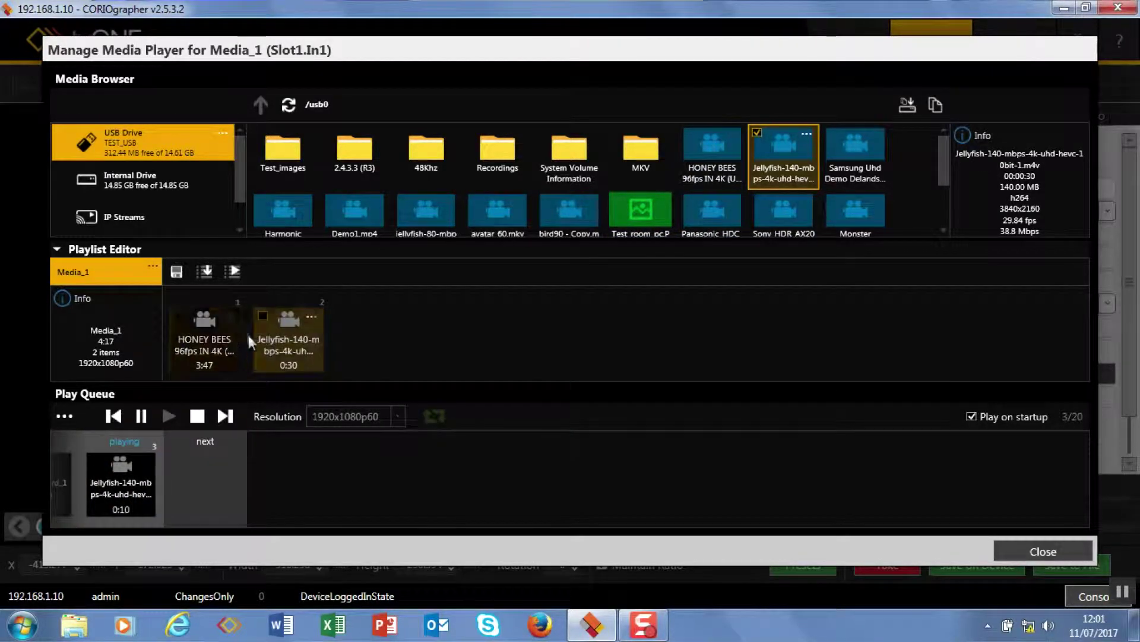
Shorten the HONEY BEES and Jellyfish playlist items to 00:00:02 each.
left_click(227, 321)
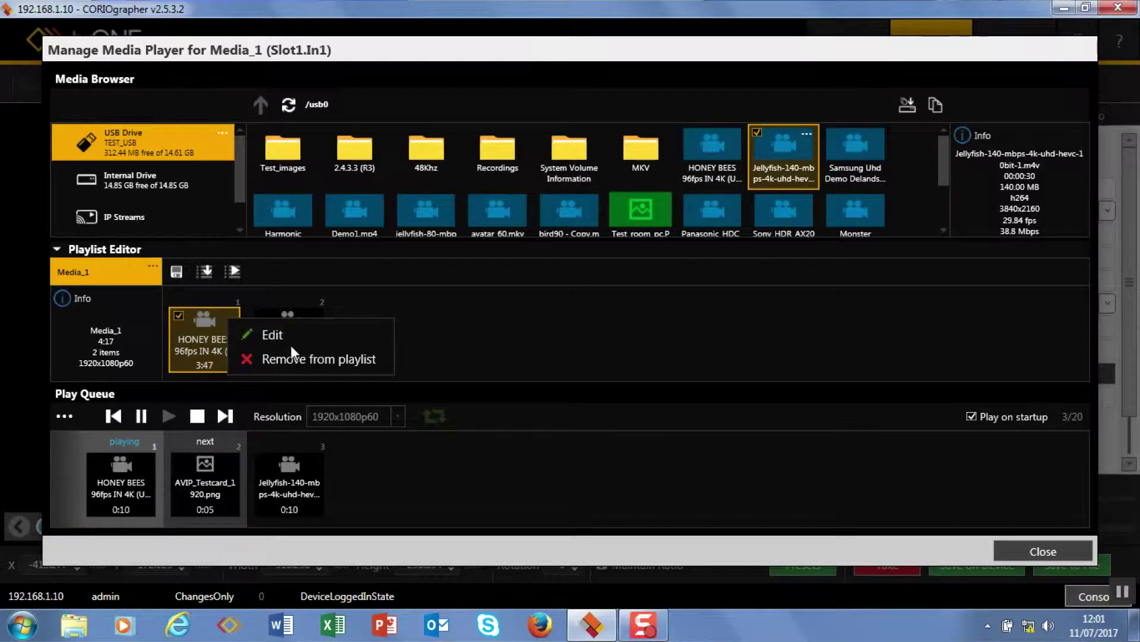
left_click(281, 337)
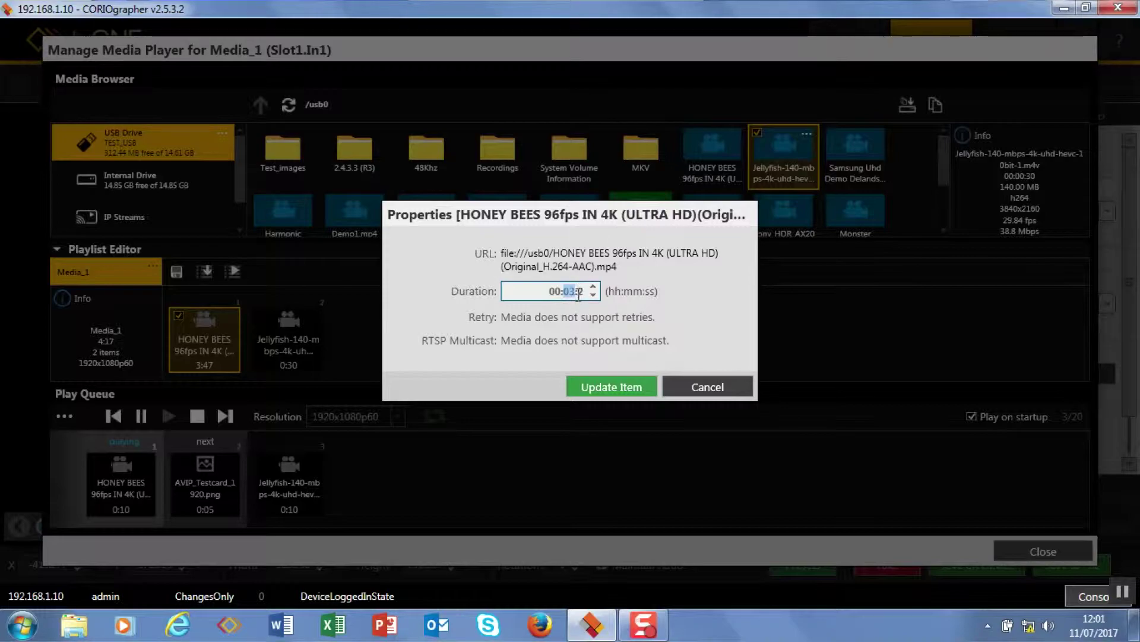
left_click(583, 389)
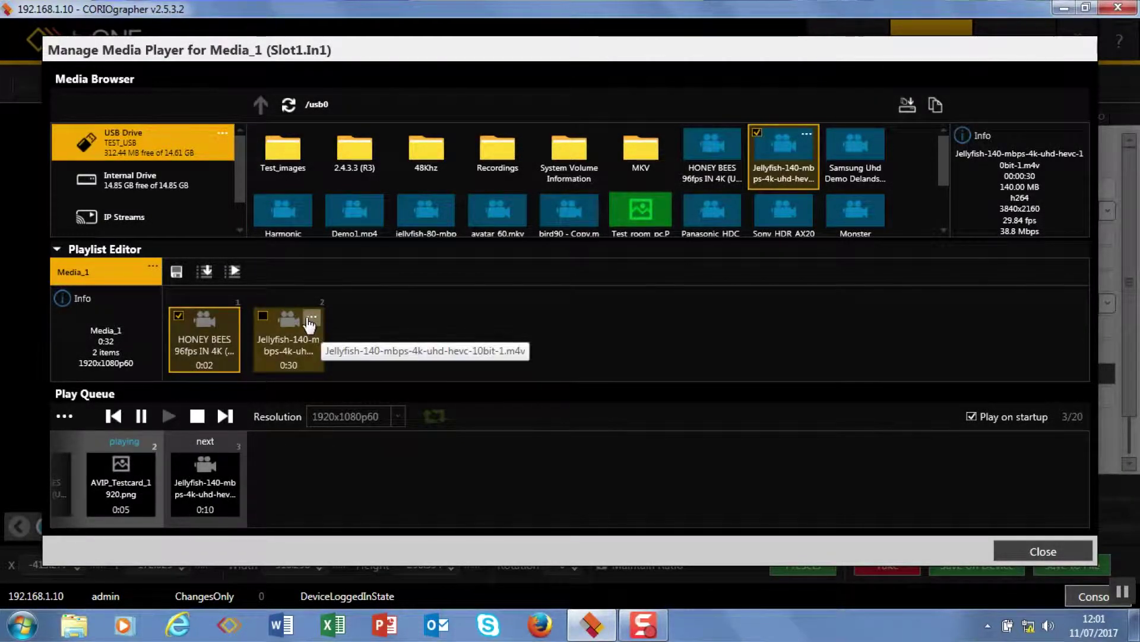
left_click(310, 320)
left_click(364, 336)
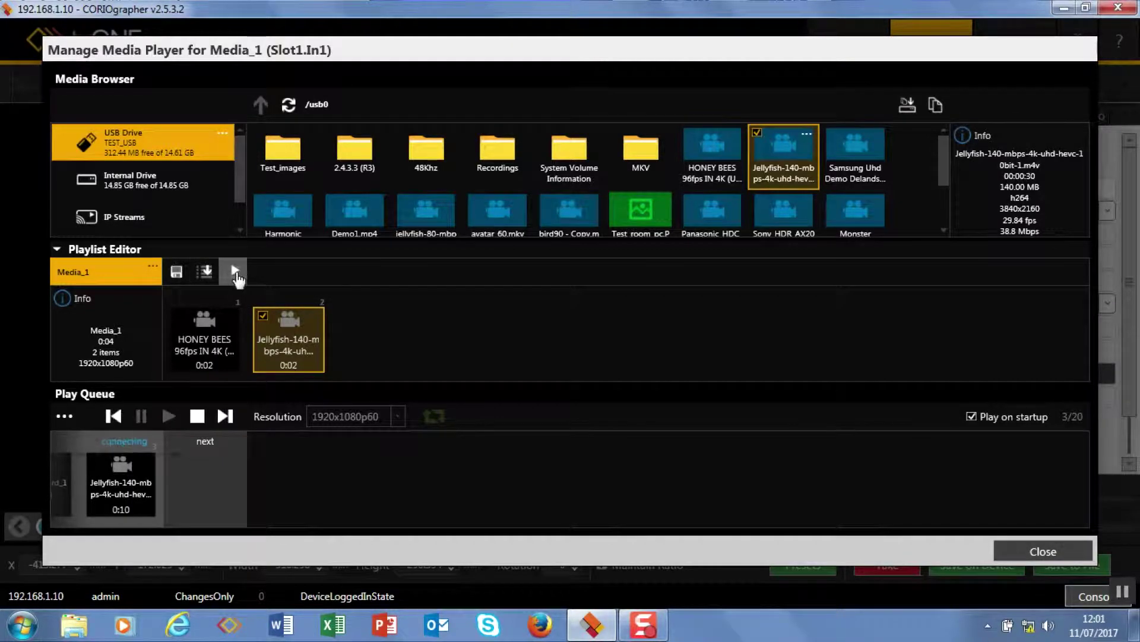
Load and play Media_1, confirming it replaces the current play queue.
left_click(236, 272)
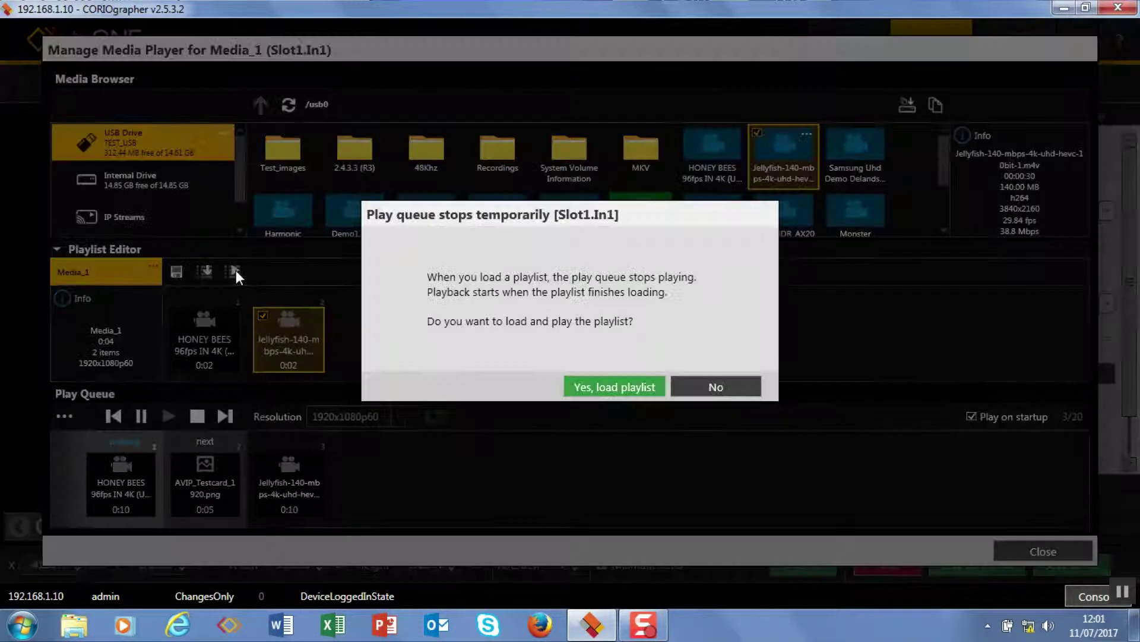
left_click(622, 388)
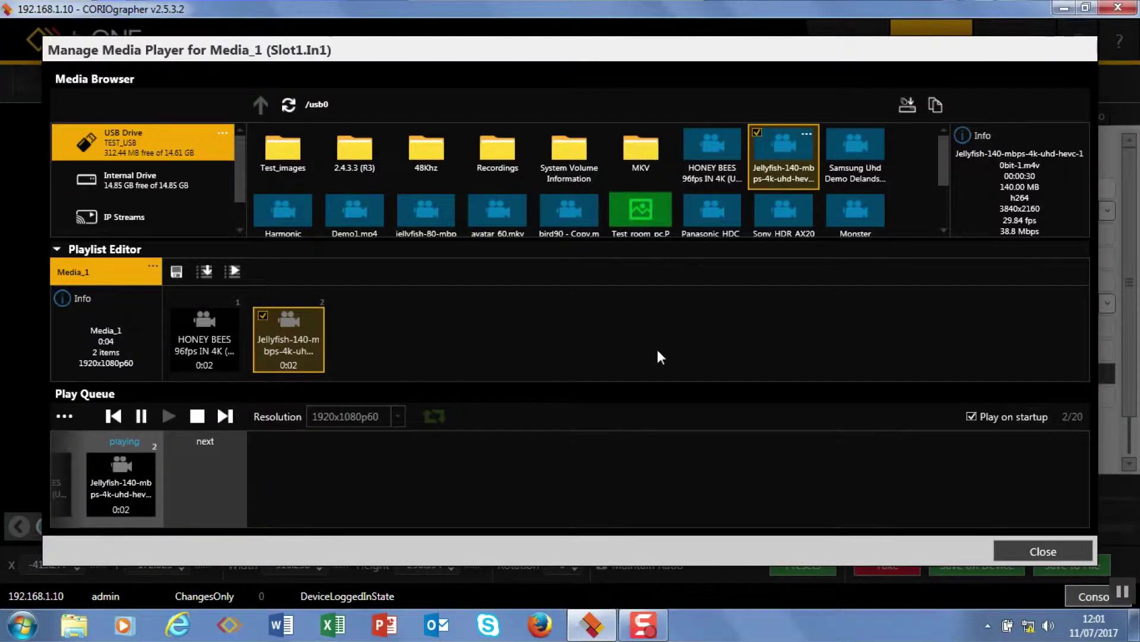
Open the Interactive Console to watch the Slot1.In1 queue's status log.
left_click(1096, 597)
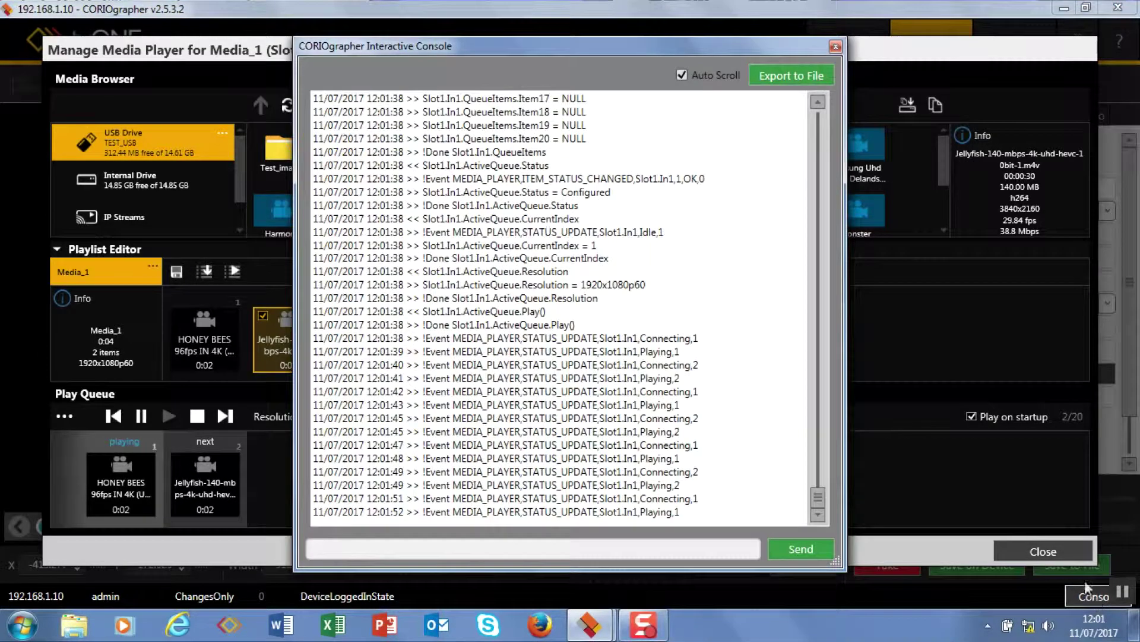